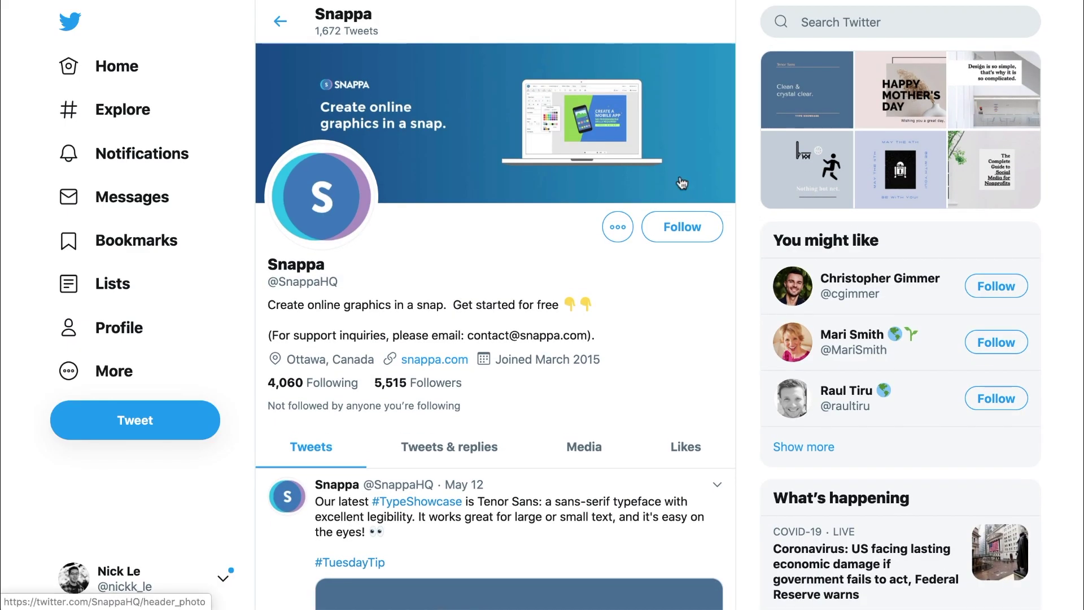
View the Snappa Twitter header photo at full size.
left_click(702, 181)
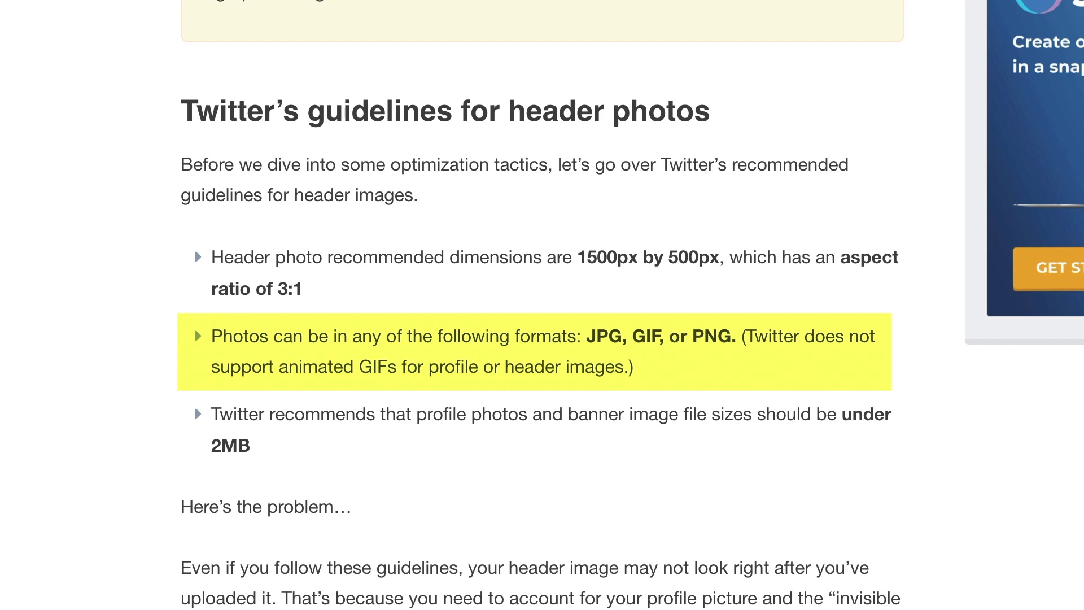
Scroll the Snappa blog article down to the mobile Safe Zone example.
scroll(1067, 459, "down", 7)
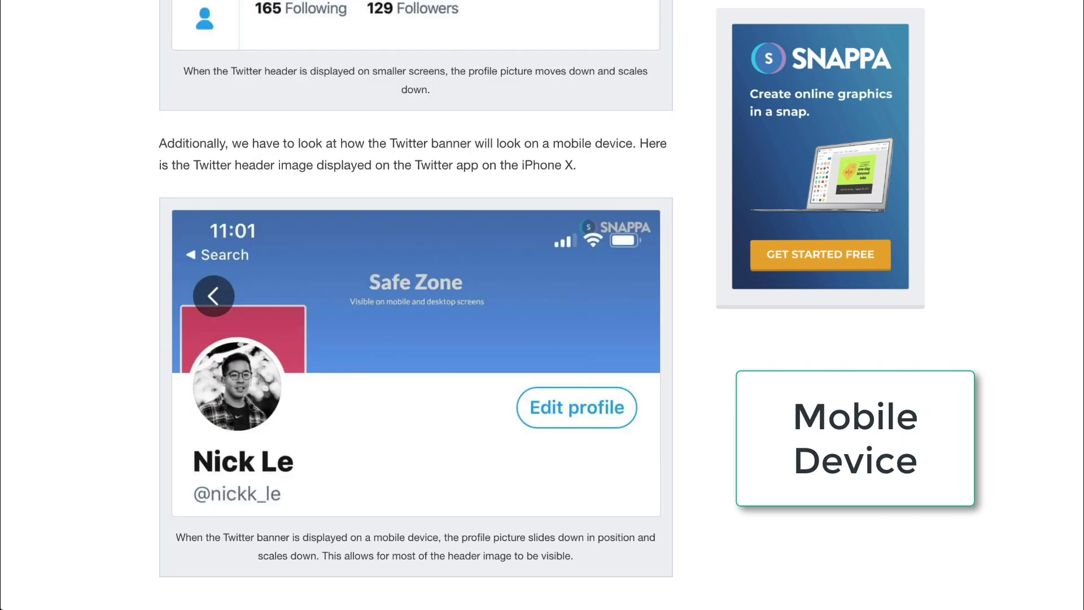
scroll(415, 305, "down", 1)
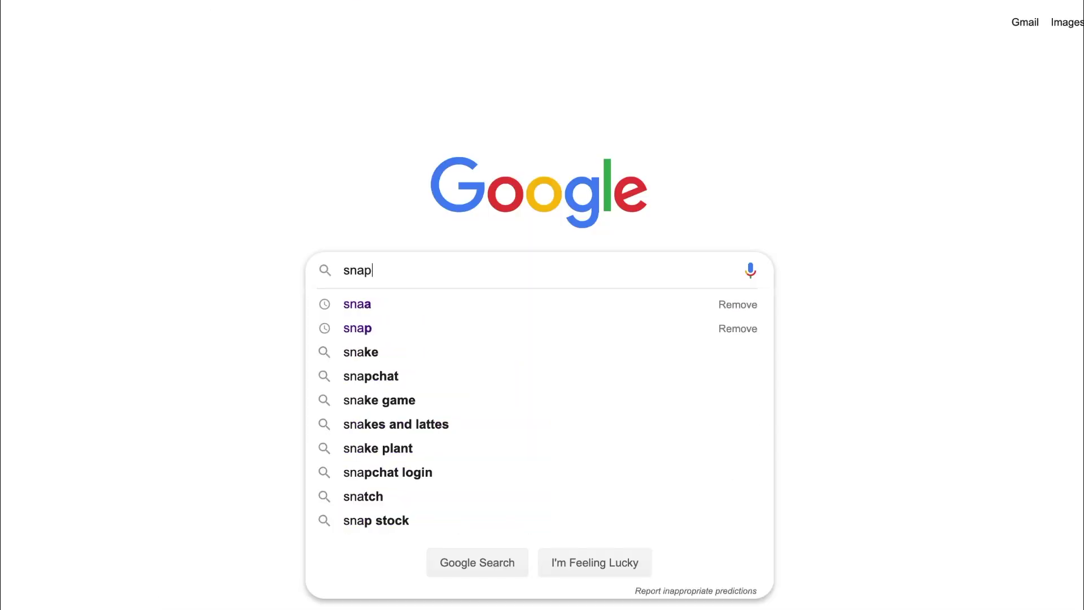
Search Google for snappa.com and go to the Snappa website.
type("pa.com")
key("Return")
left_click(327, 166)
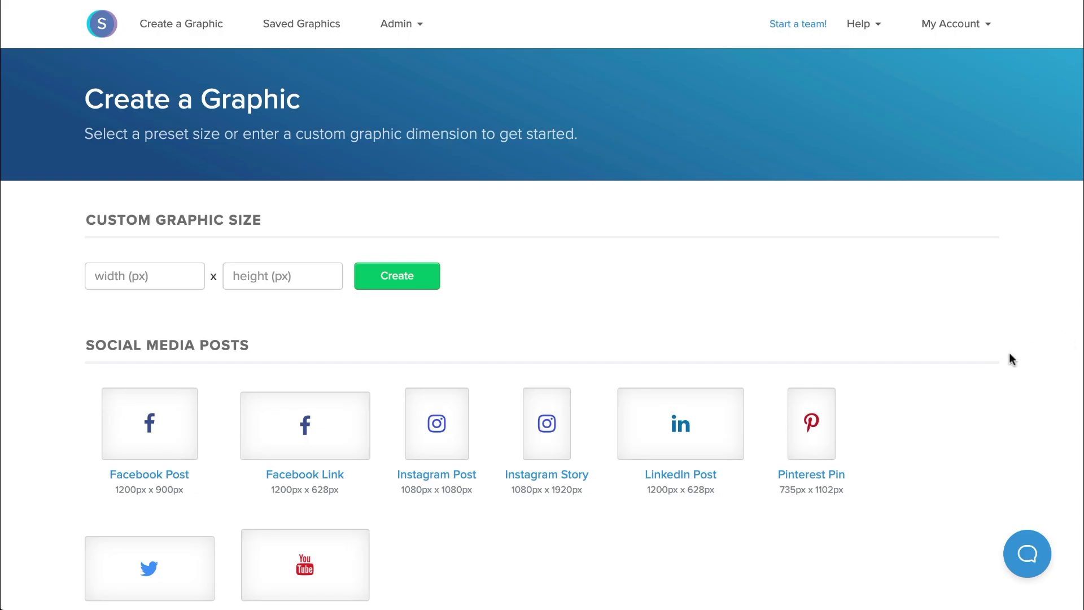
Scroll to Headers & Banners and start a new Twitter Header design.
scroll(1010, 354, "down", 10)
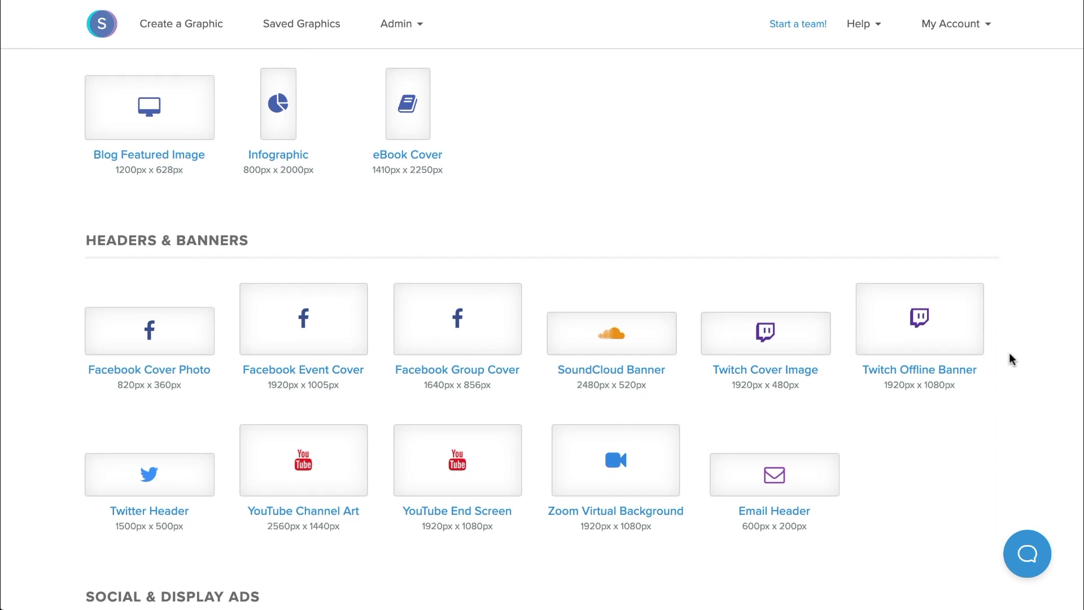
scroll(1011, 359, "down", 1)
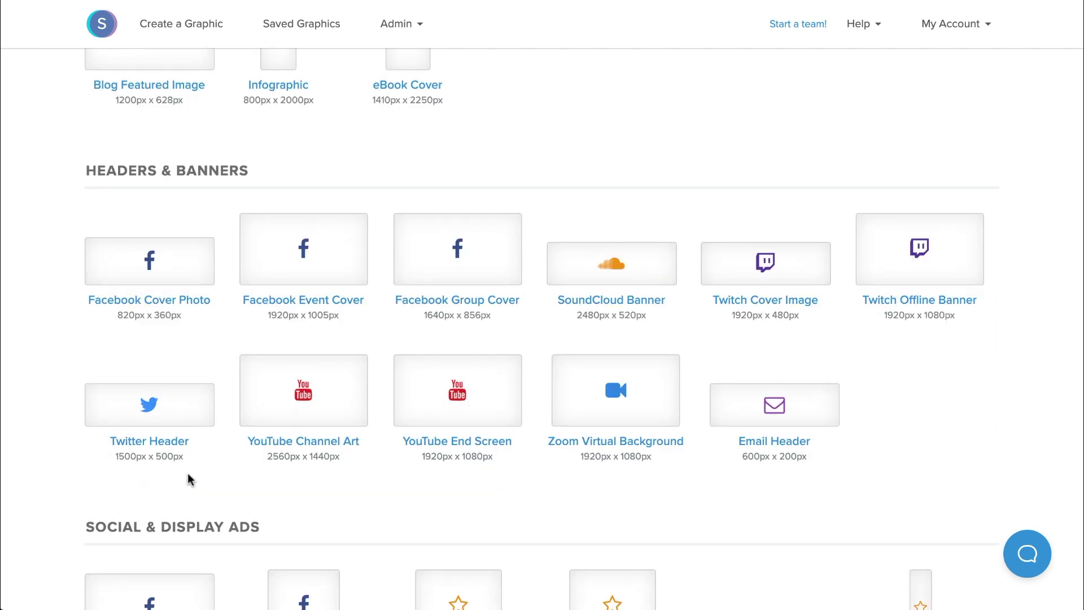
left_click(170, 419)
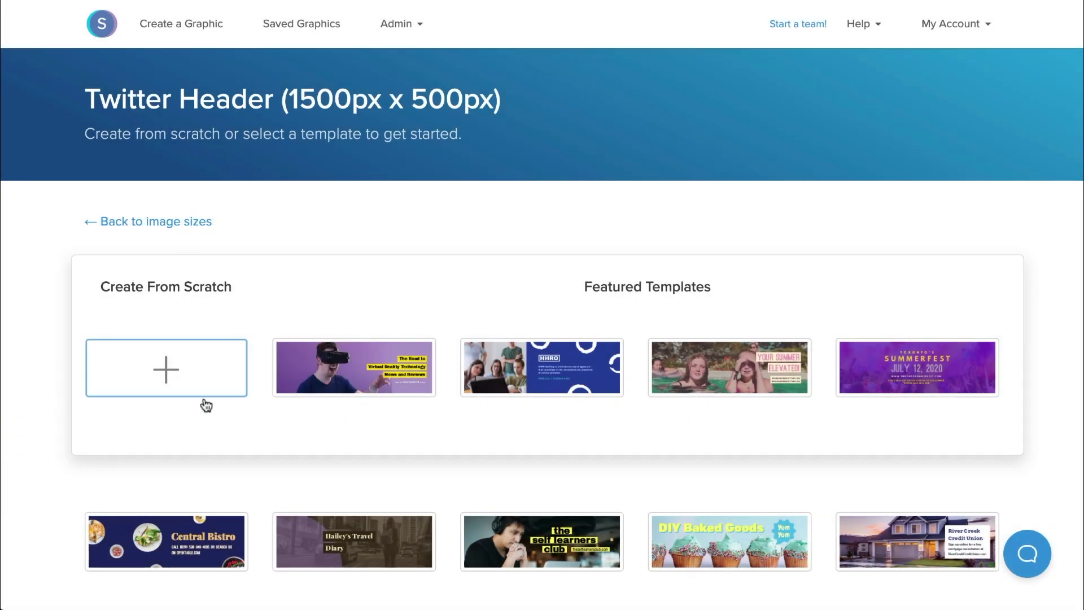
Start the design from the TAKE CONTROL OF YOUR MONEY template.
scroll(1034, 282, "down", 8)
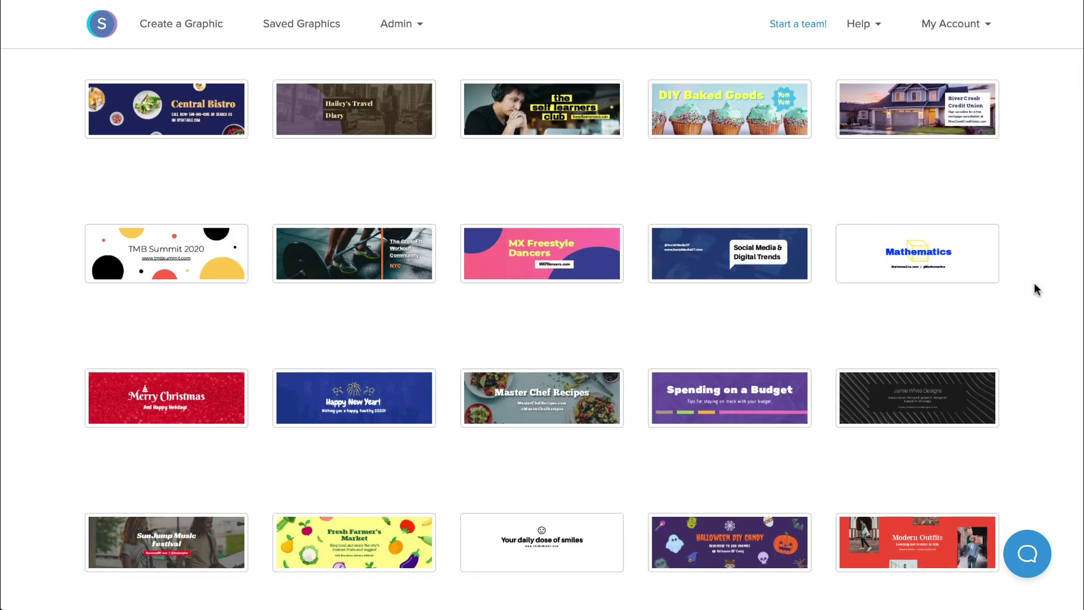
scroll(968, 288, "down", 10)
left_click(168, 246)
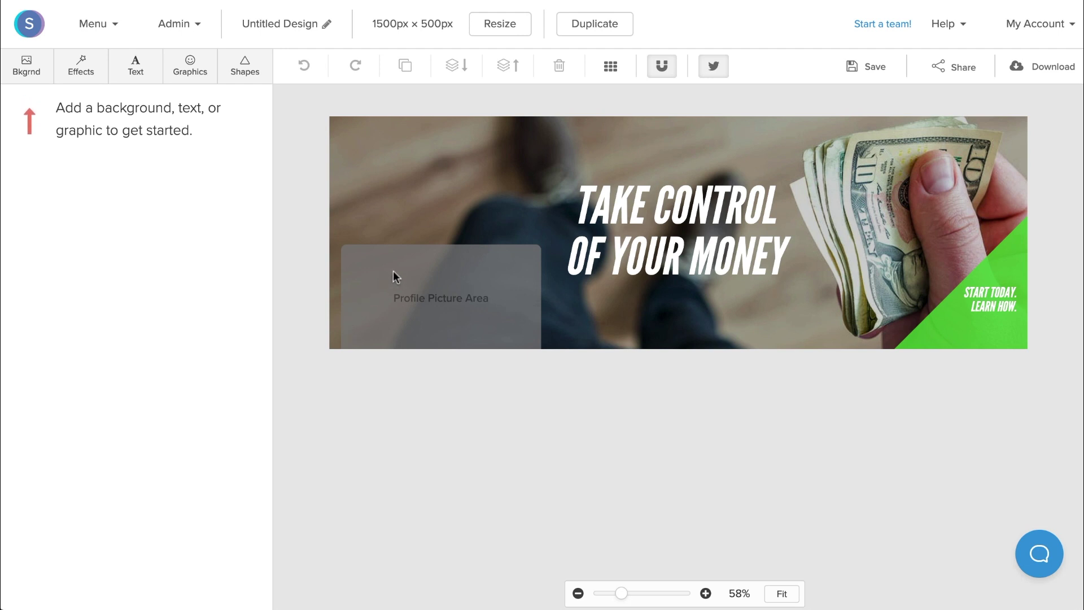
left_click(532, 252)
Toggle the profile picture safe-zone overlay off and back on.
left_click(715, 68)
left_click(714, 68)
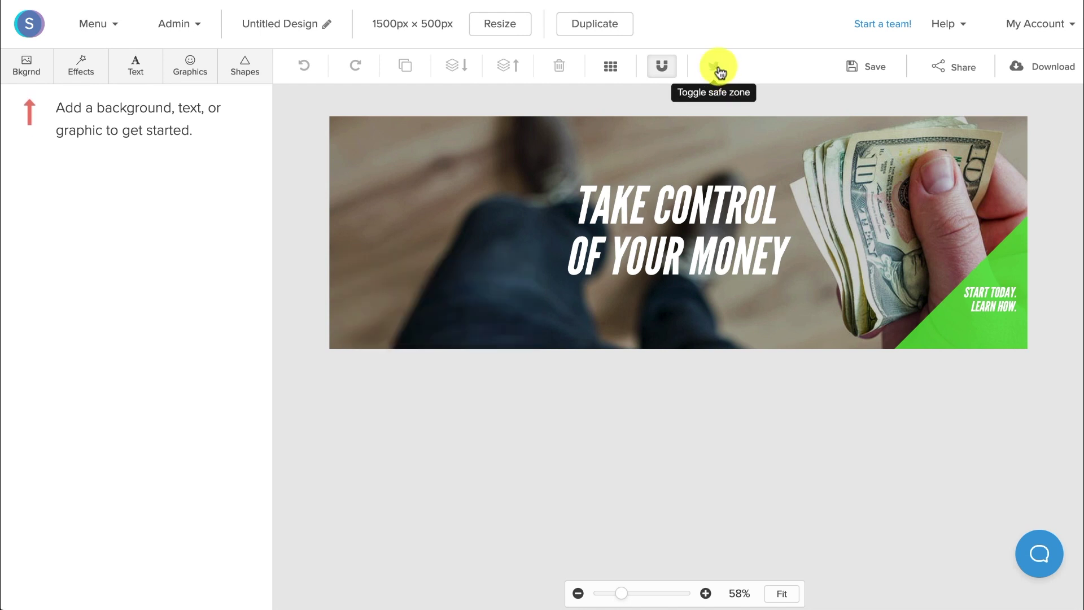
left_click(715, 68)
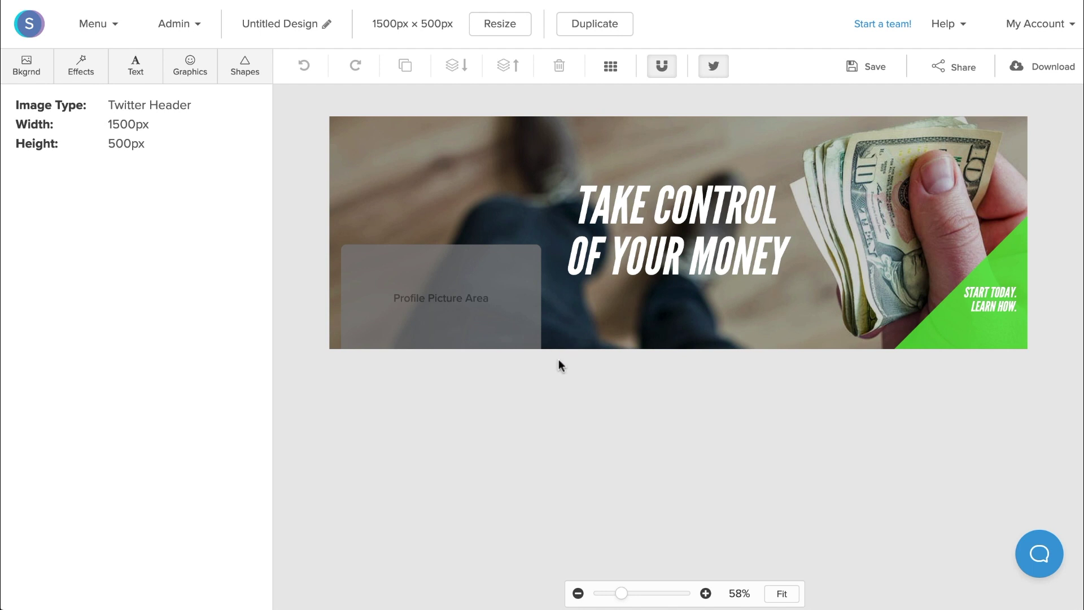
Set the background to the yellow pencils photo from a 'design' stock photo search.
left_click(26, 72)
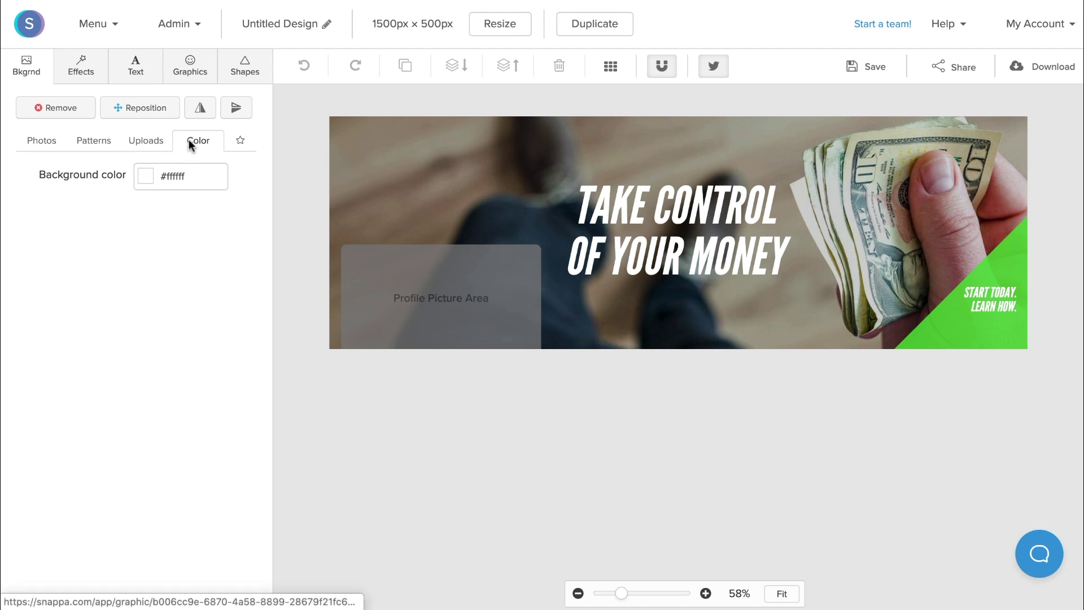
left_click(136, 140)
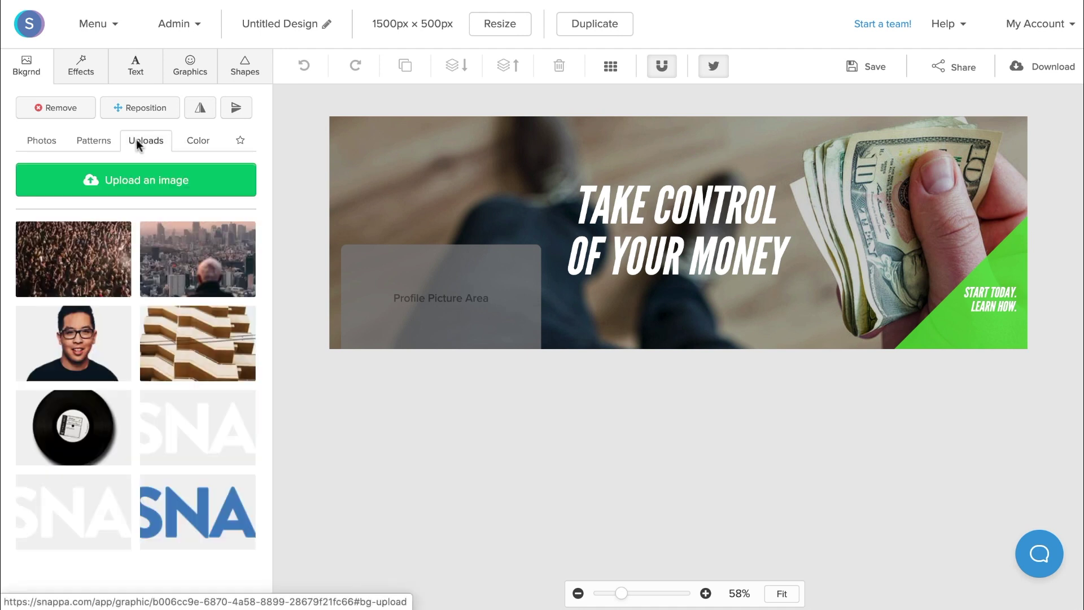
left_click(103, 145)
left_click(51, 141)
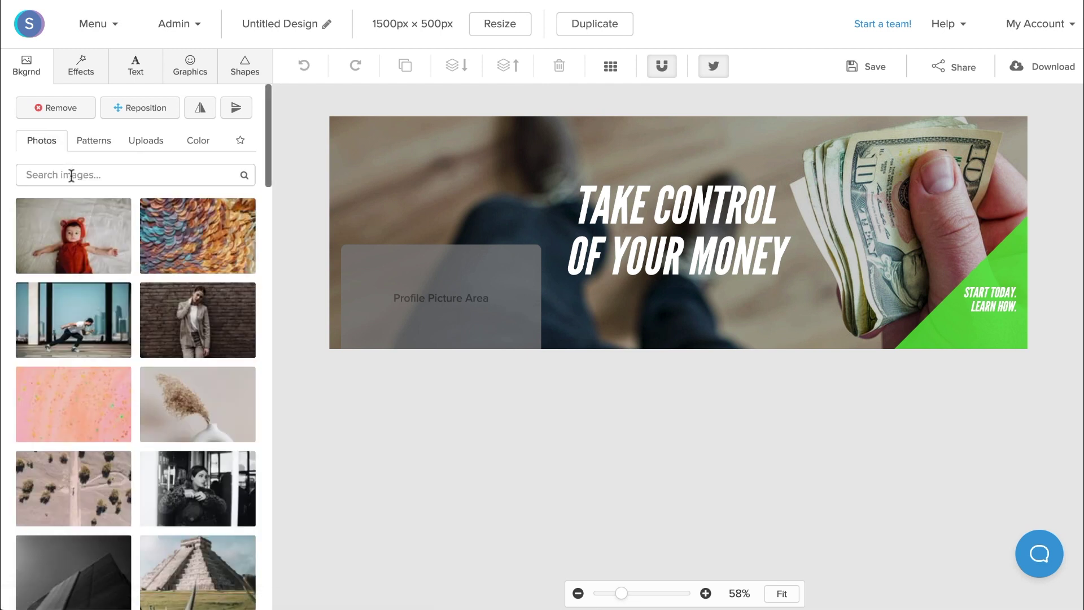
left_click(147, 177)
type("design")
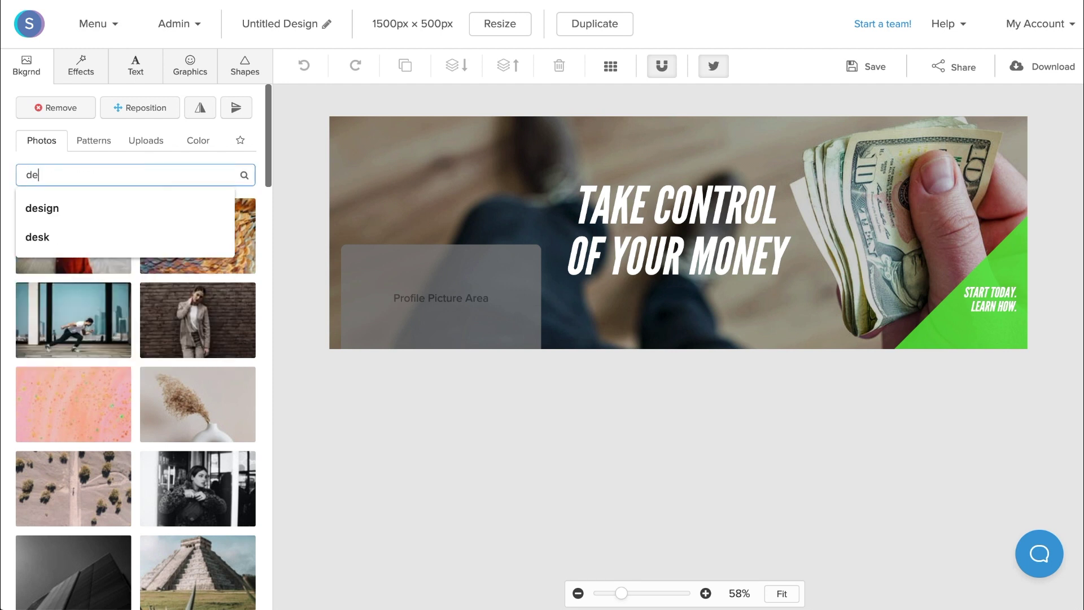
key("Return")
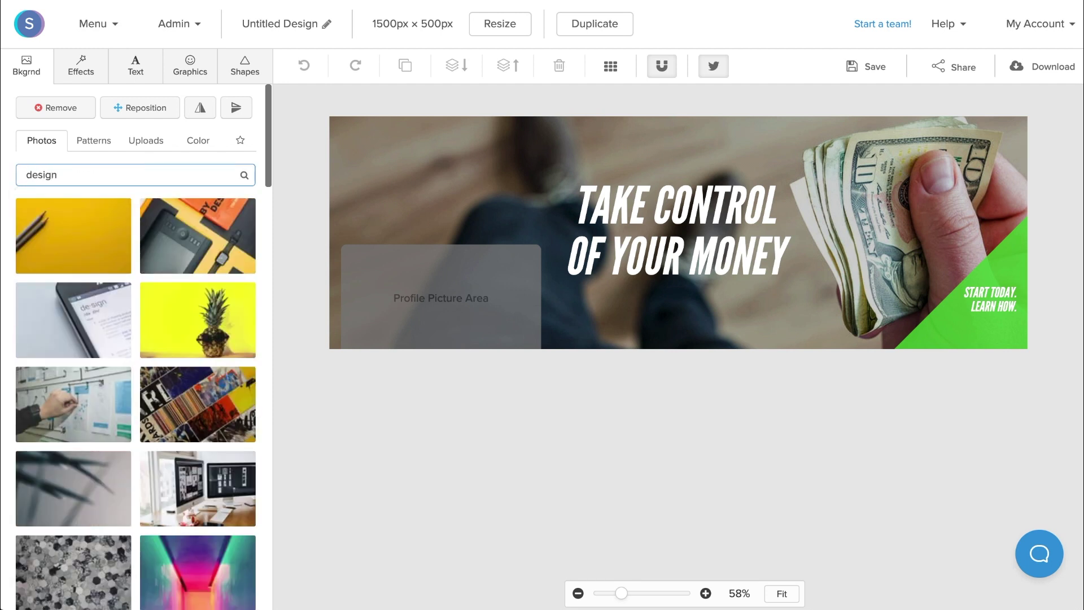
left_click(70, 243)
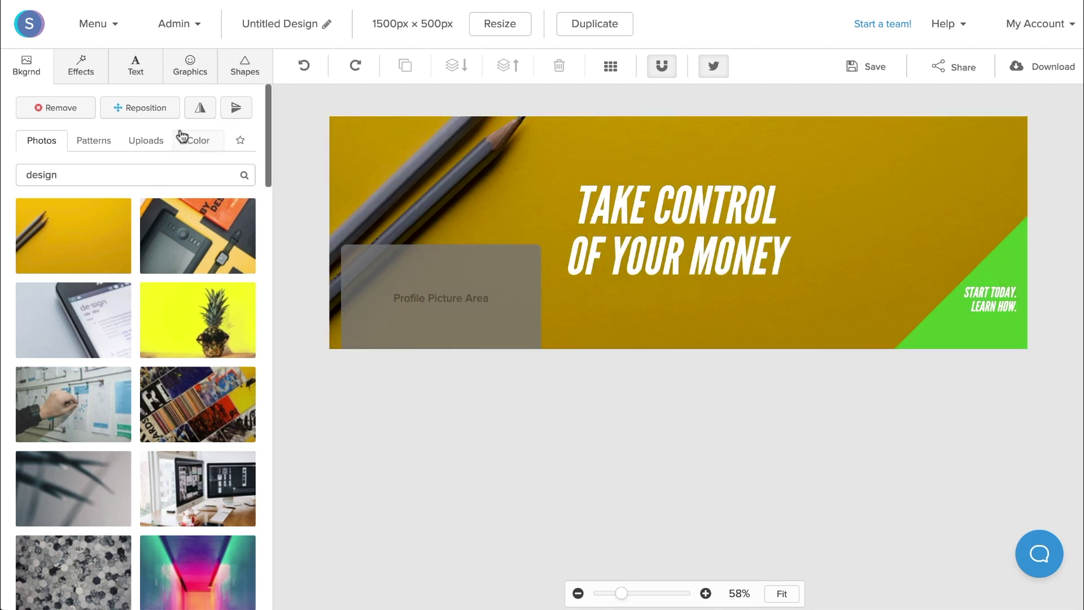
Reposition the pencils background photo about 60 px lower and apply.
left_click(156, 113)
left_click_drag(486, 187, 477, 259)
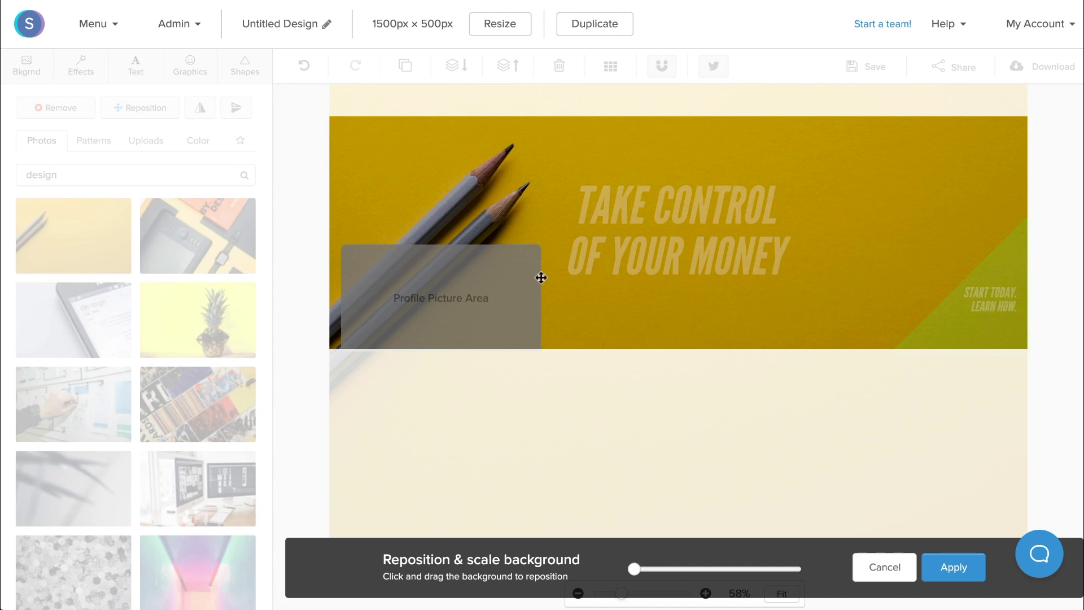
left_click(951, 573)
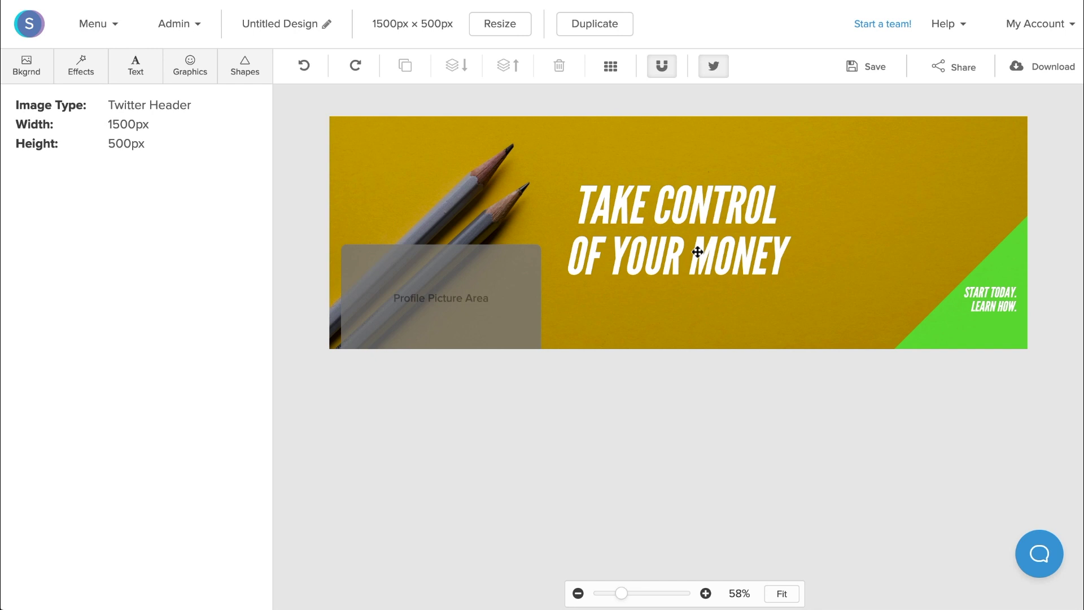
Change the headline to 'CREATE DESIGNS IN A SNAP', keeping size 110 and white colour.
double_click(697, 252)
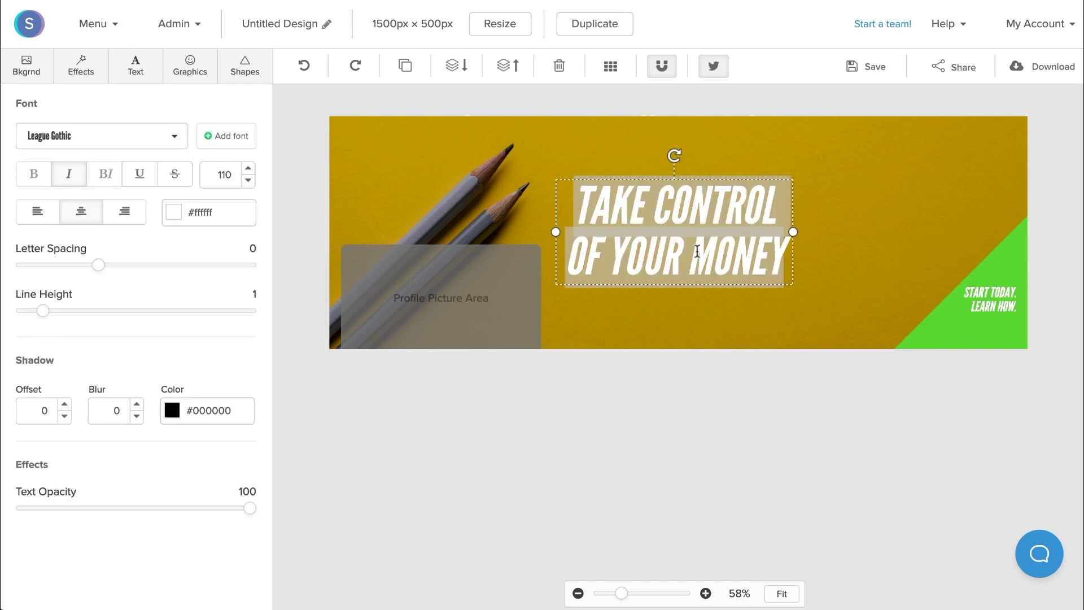
type("CREATE DESIGNS IN A SNAP")
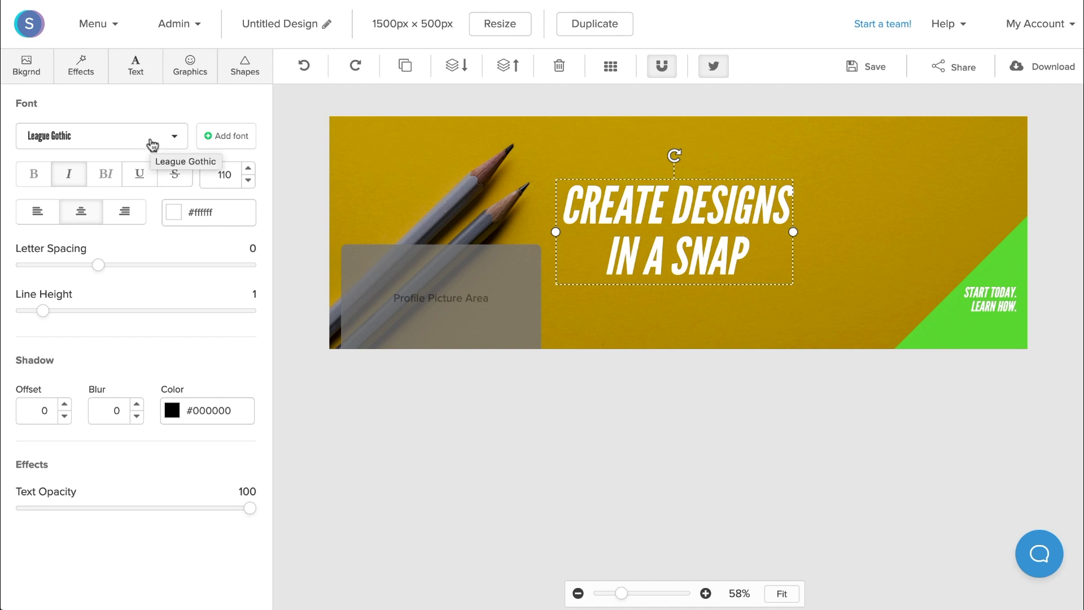
left_click(248, 168)
left_click(249, 181)
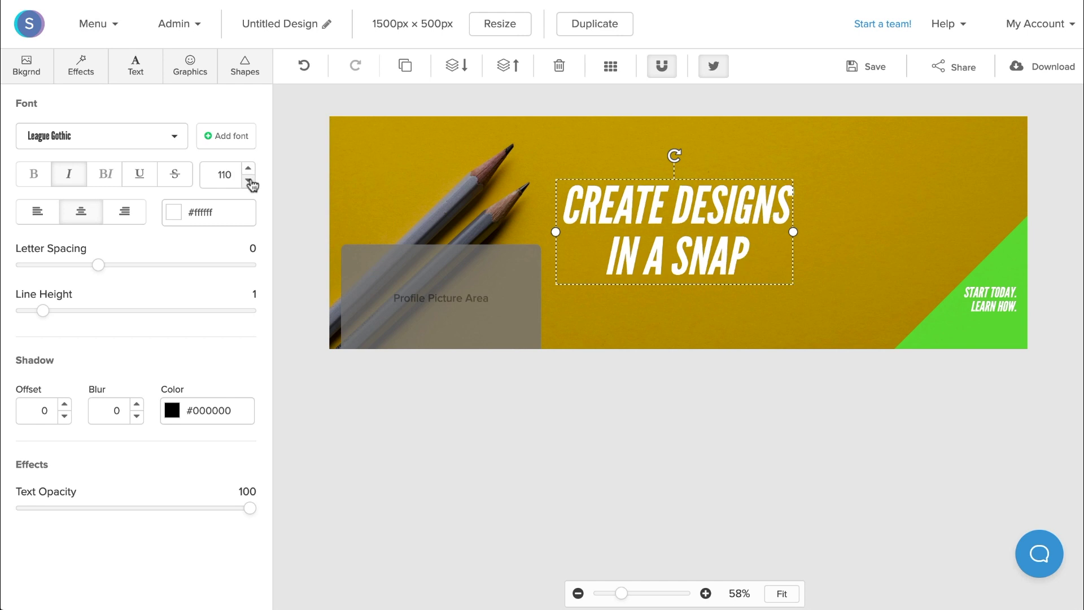
left_click(175, 215)
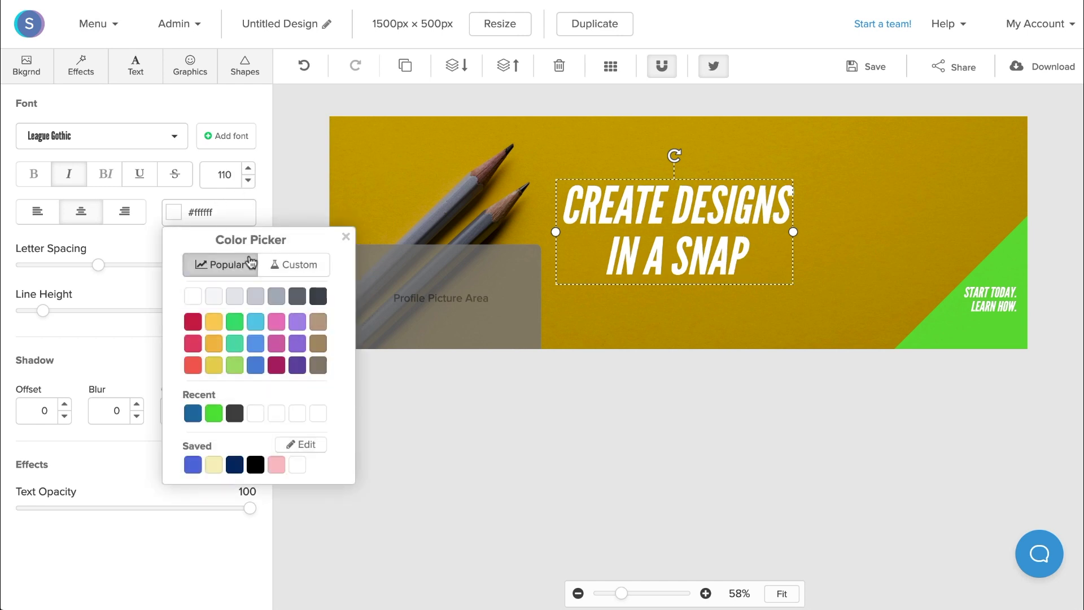
left_click(345, 236)
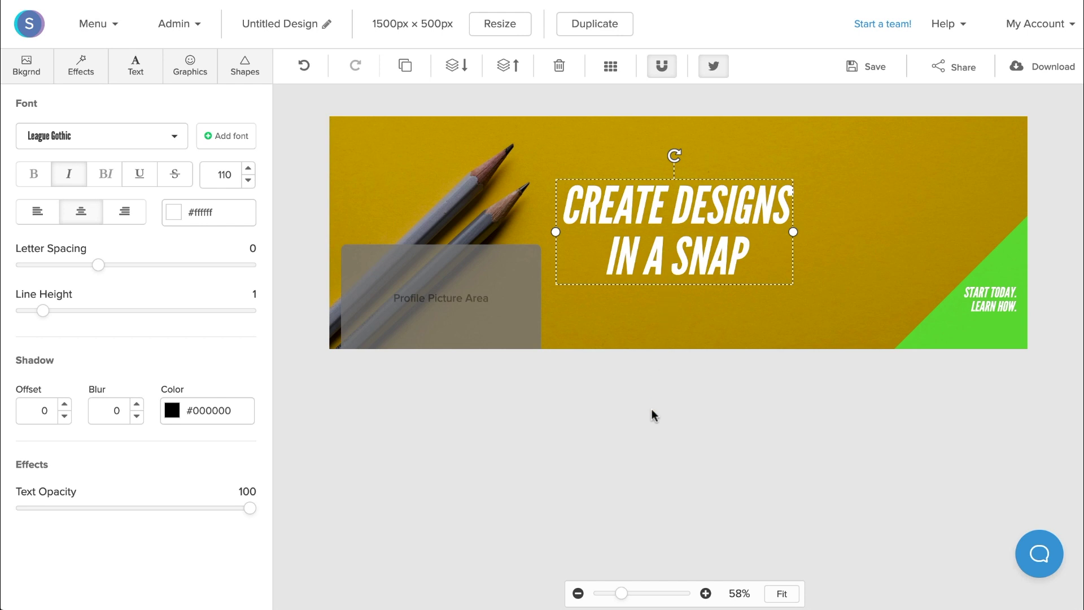
left_click(731, 476)
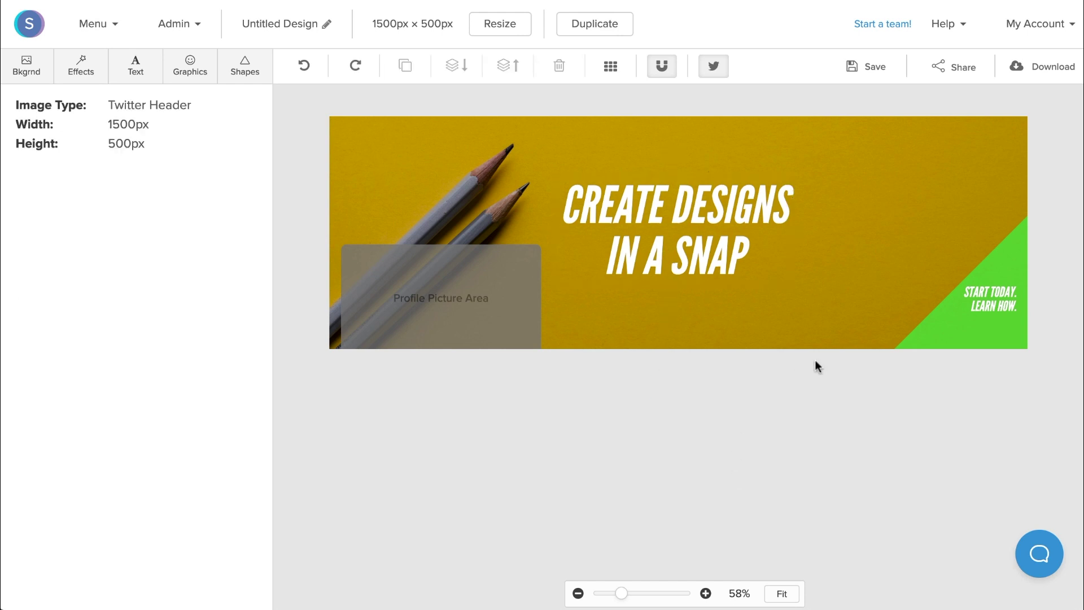
Delete the START TODAY. LEARN HOW. text and the green triangle shape.
left_click(983, 307)
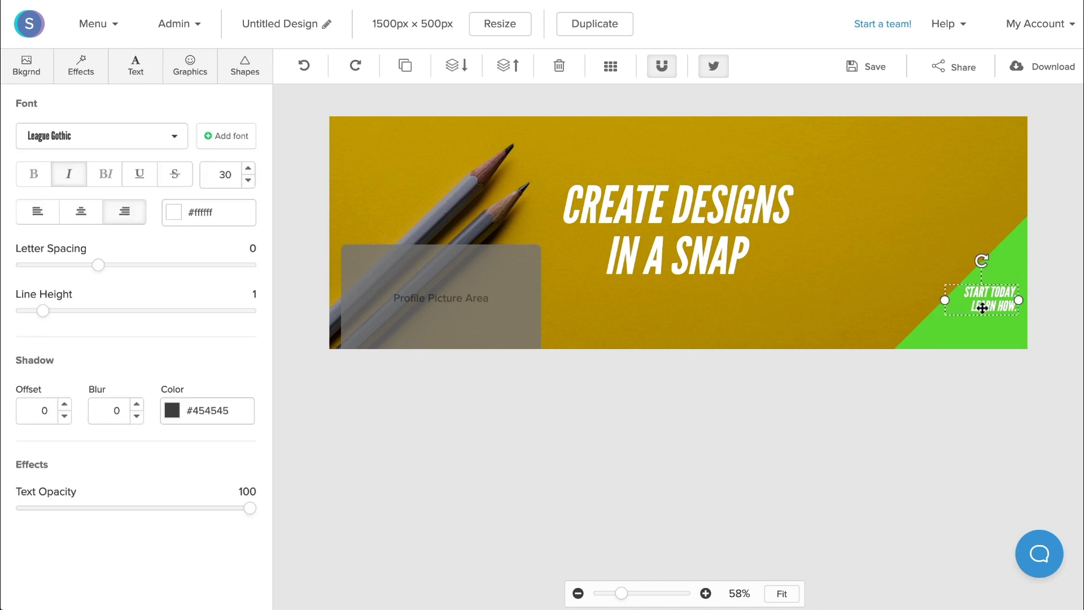
key("Delete")
left_click(981, 312)
key("Delete")
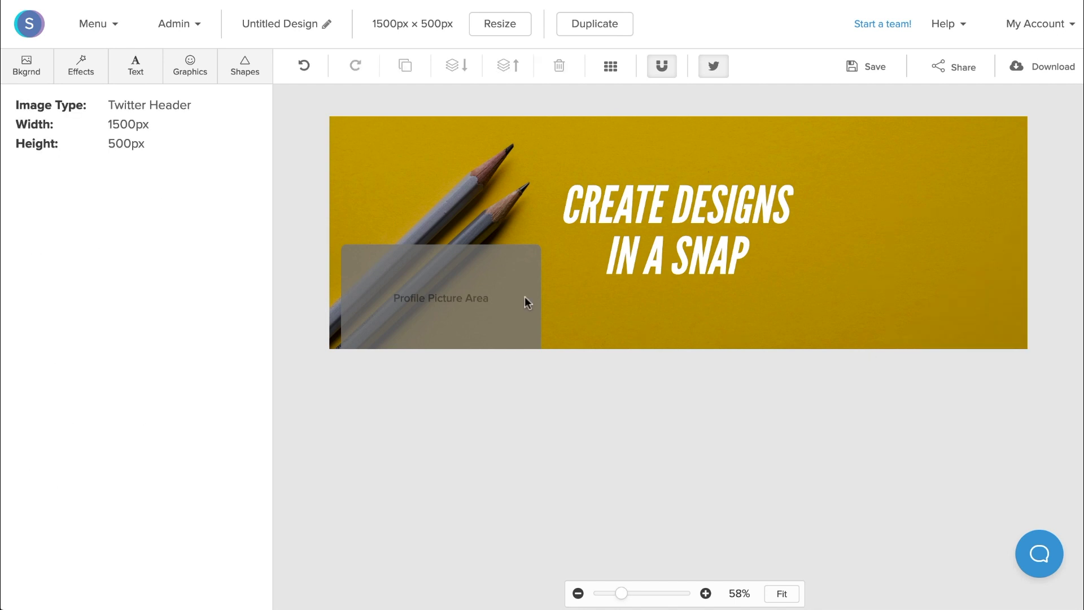
Add the white SNAPPA logo from uploads, shrunk into the bottom-right corner.
left_click(202, 76)
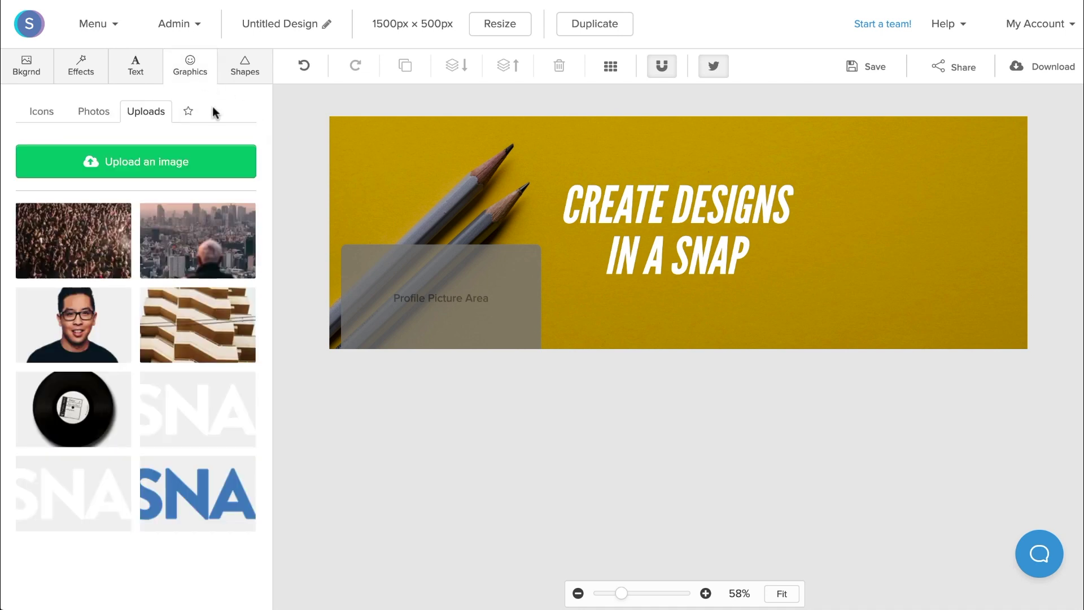
left_click(44, 110)
left_click(82, 111)
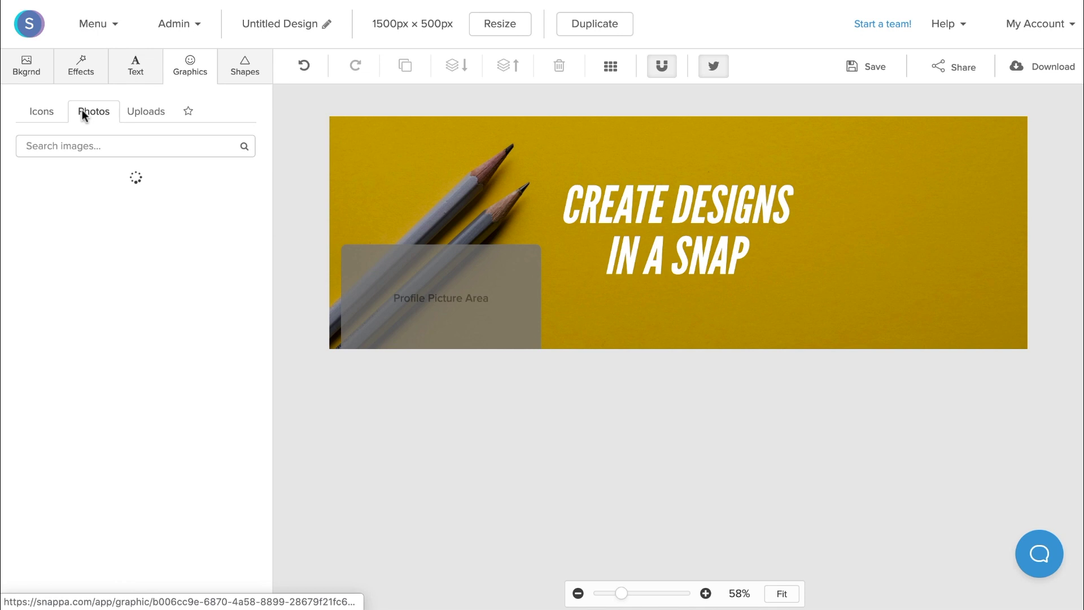
left_click(145, 111)
mouse_move(203, 435)
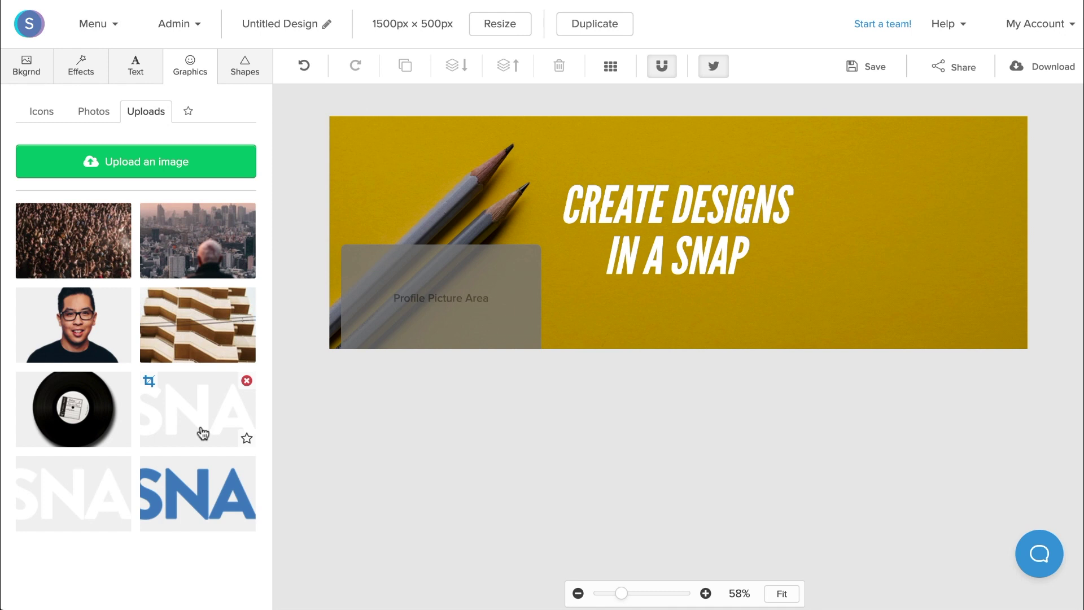
left_click(75, 494)
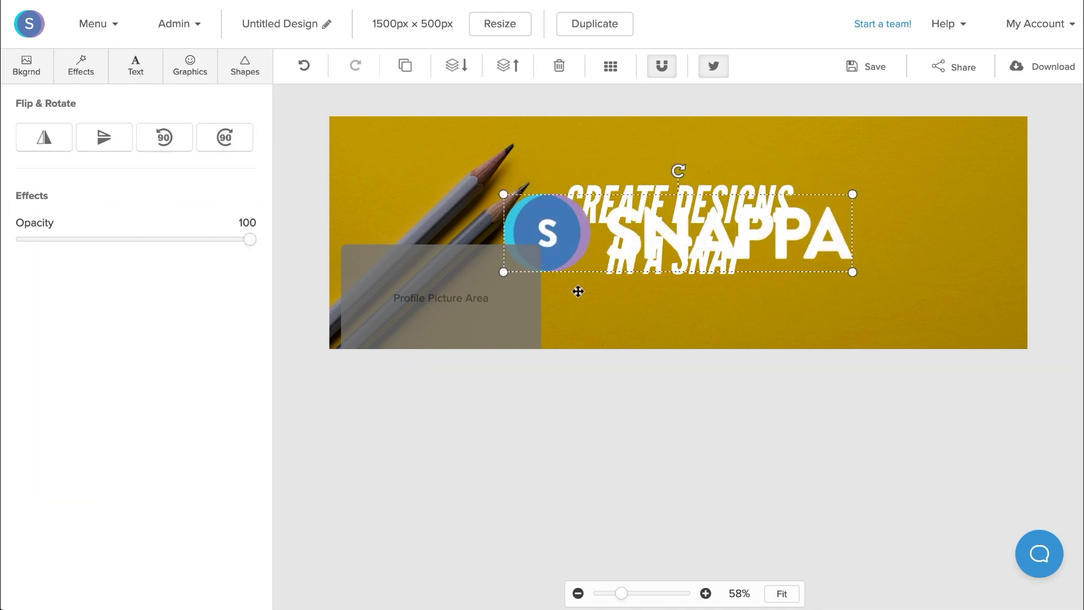
left_click_drag(503, 194, 699, 247)
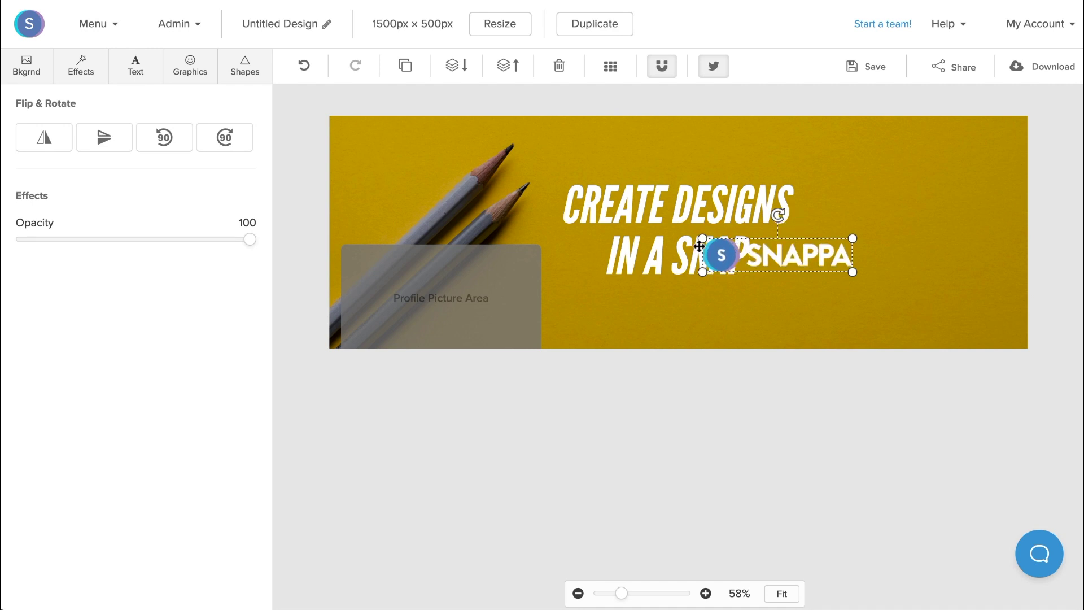
key("ctrl+z")
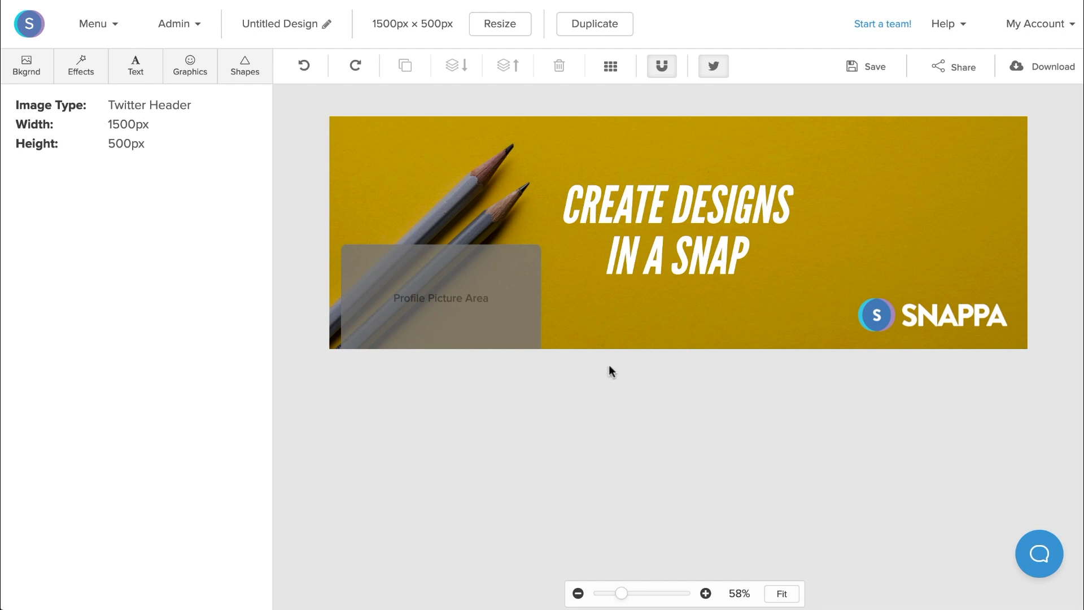
Enlarge the headline to size 129 and widen it so it wraps onto two lines.
left_click(683, 254)
left_click(249, 168)
left_click(249, 168)
left_click(249, 168)
left_click(248, 168)
left_click(249, 168)
left_click(248, 169)
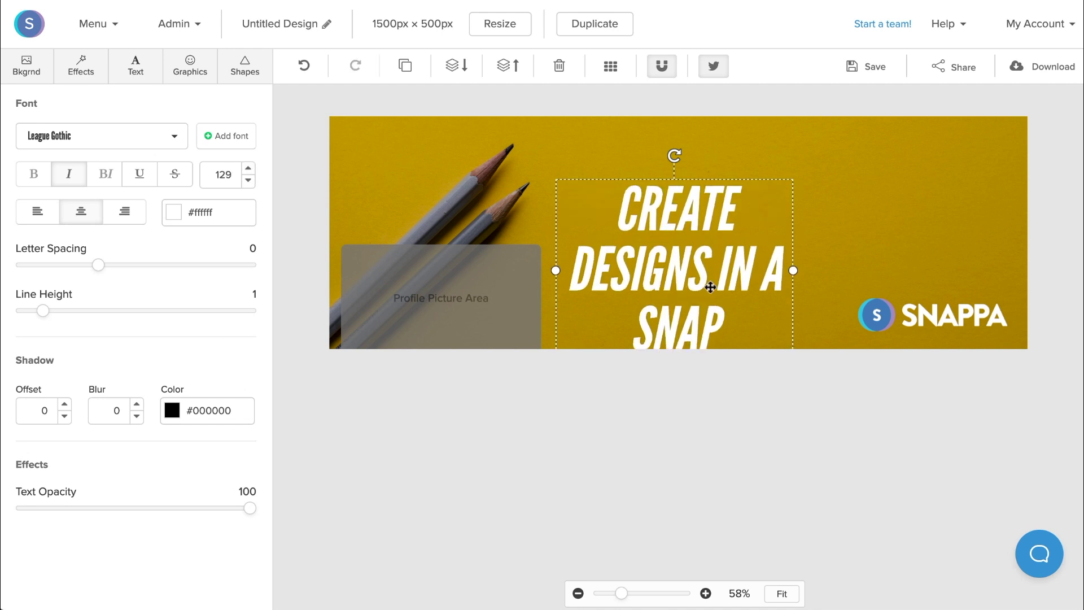
left_click_drag(793, 272, 874, 243)
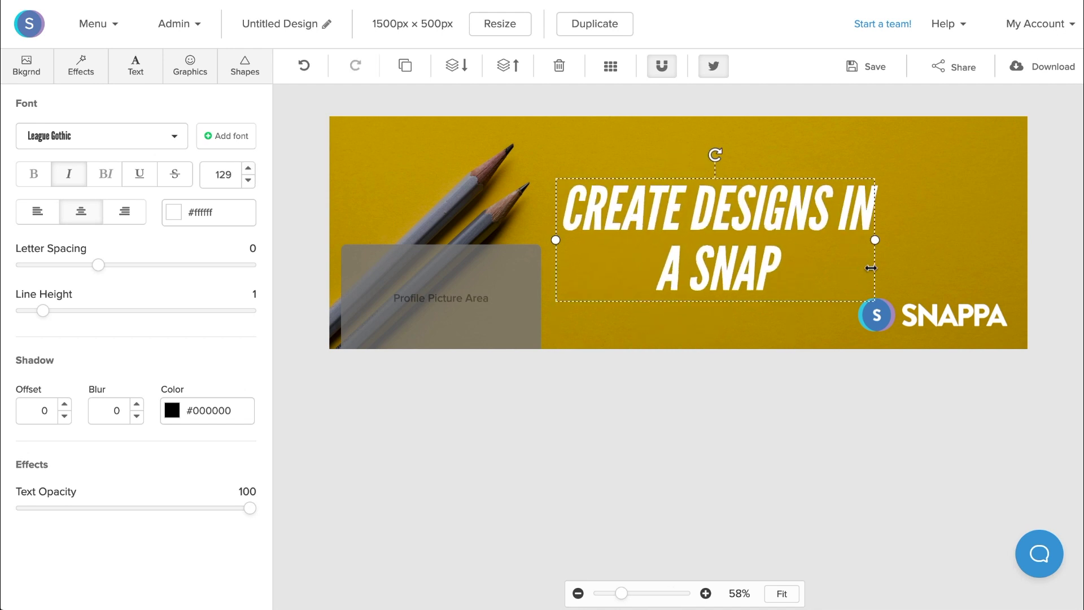
left_click(596, 426)
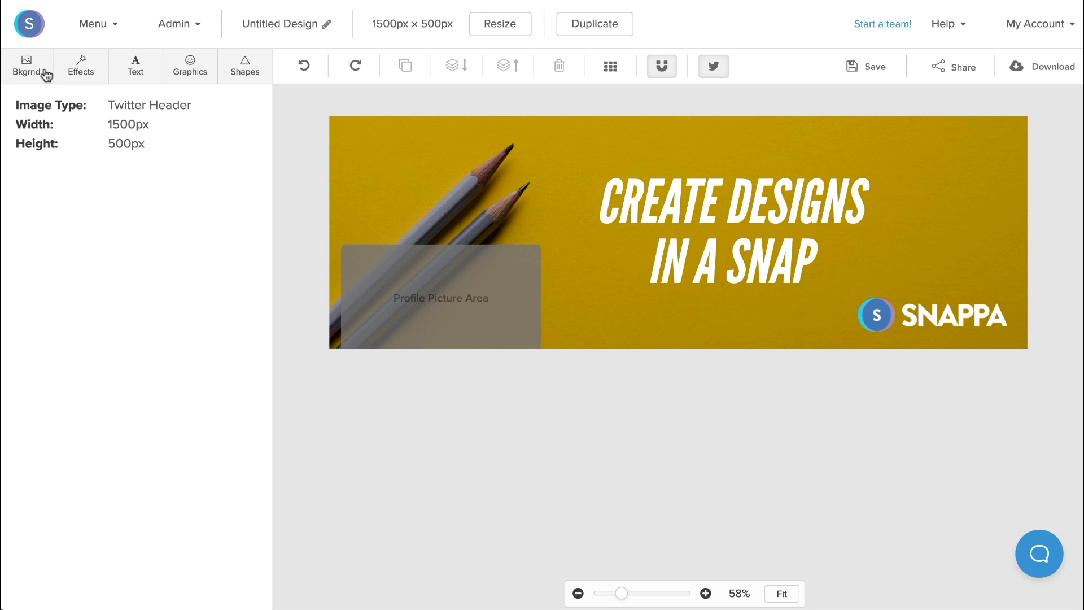
Scale up the pencils background photo and apply the change.
left_click(27, 67)
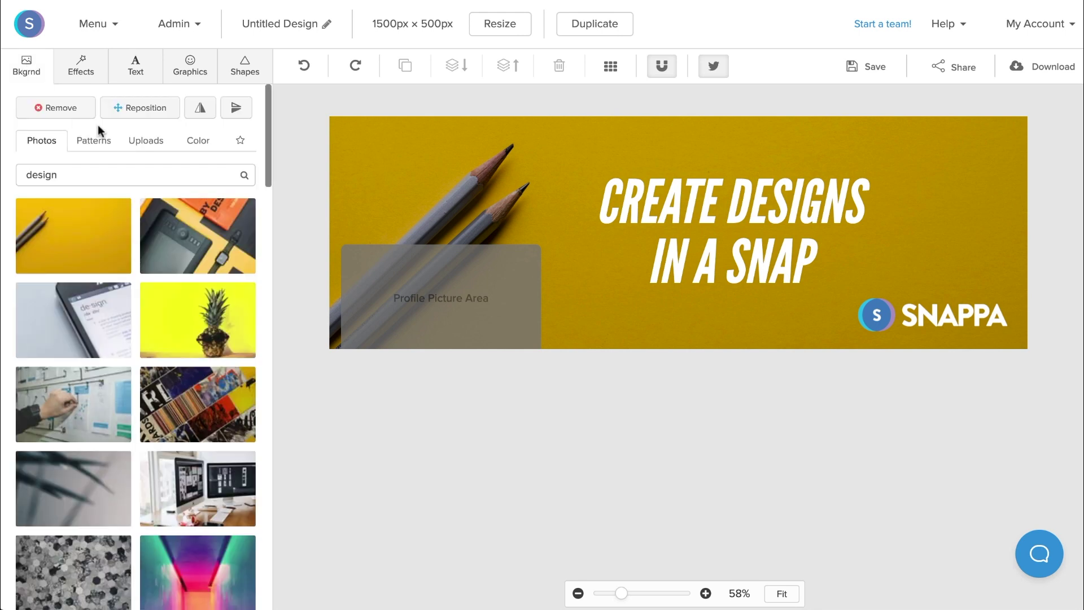
left_click(130, 110)
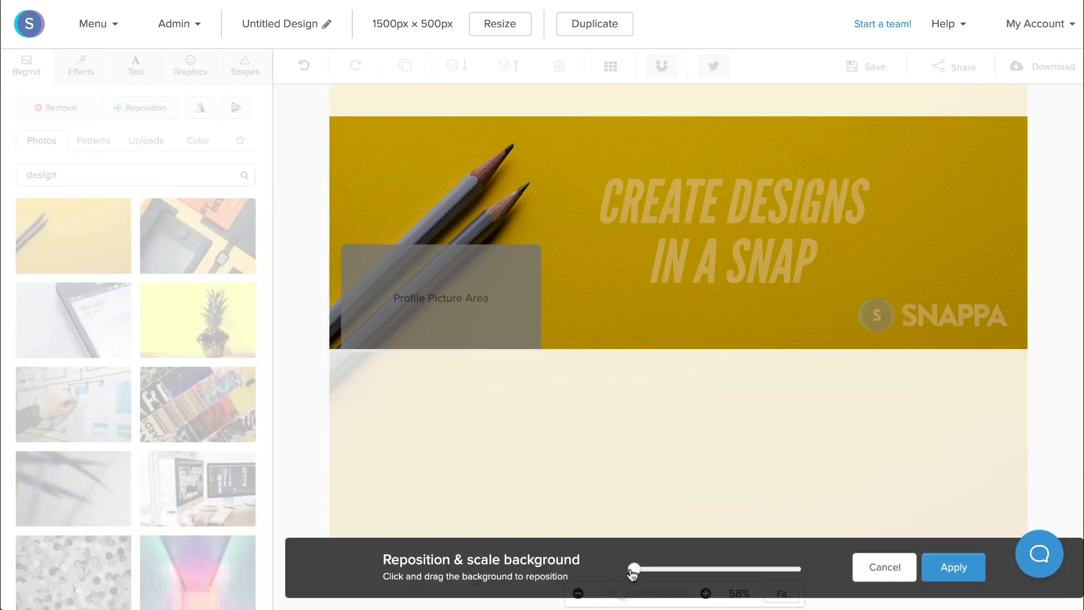
left_click_drag(633, 570, 672, 570)
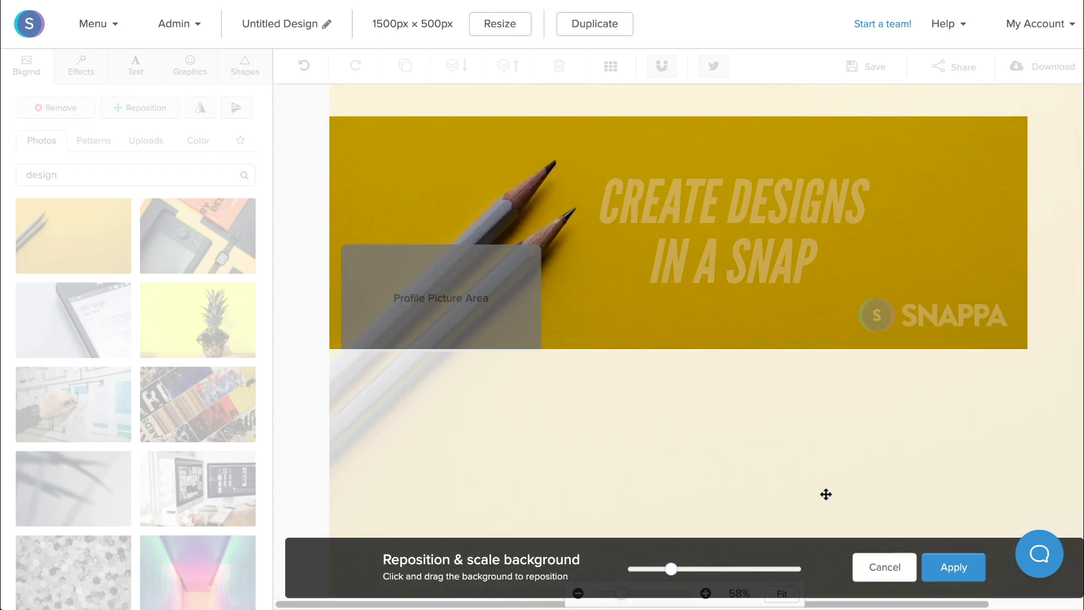
left_click(954, 568)
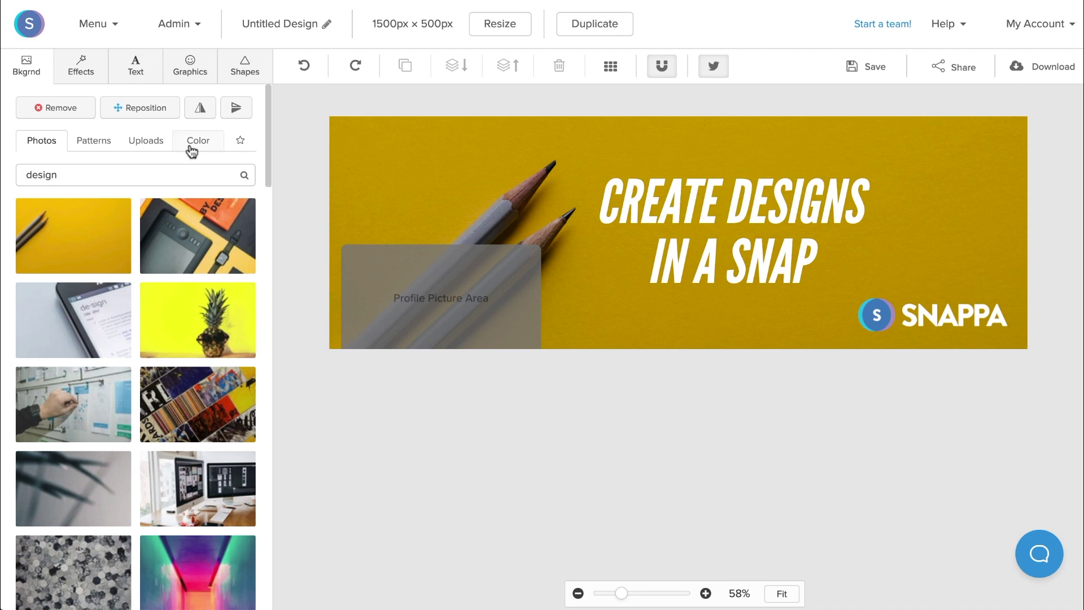
Brighten the background photo with Darken at 0 and Contrast at 10.
left_click(89, 74)
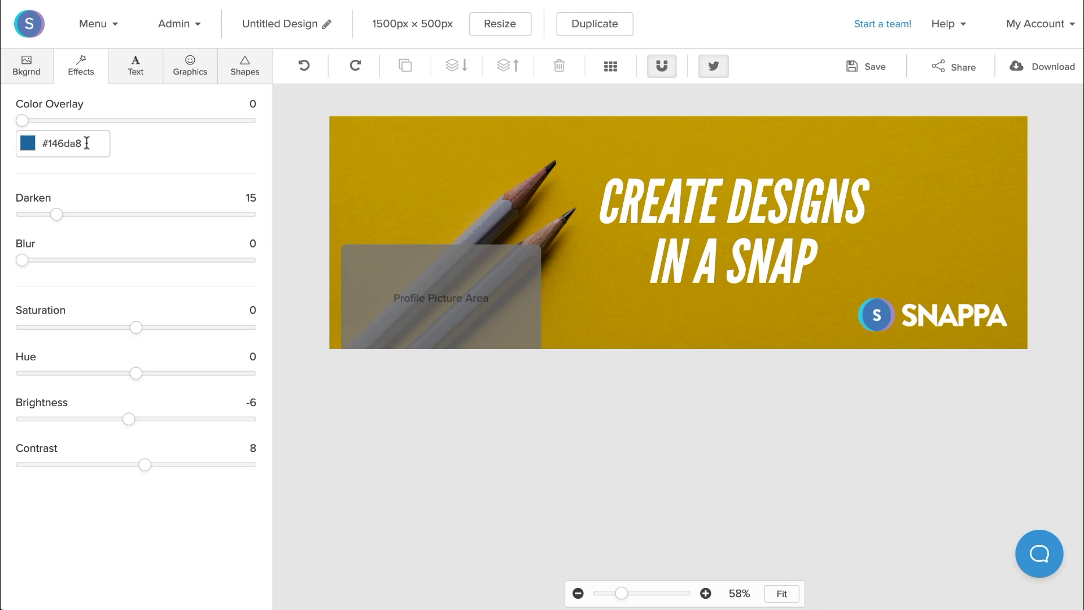
left_click(54, 214)
left_click_drag(55, 215, 36, 217)
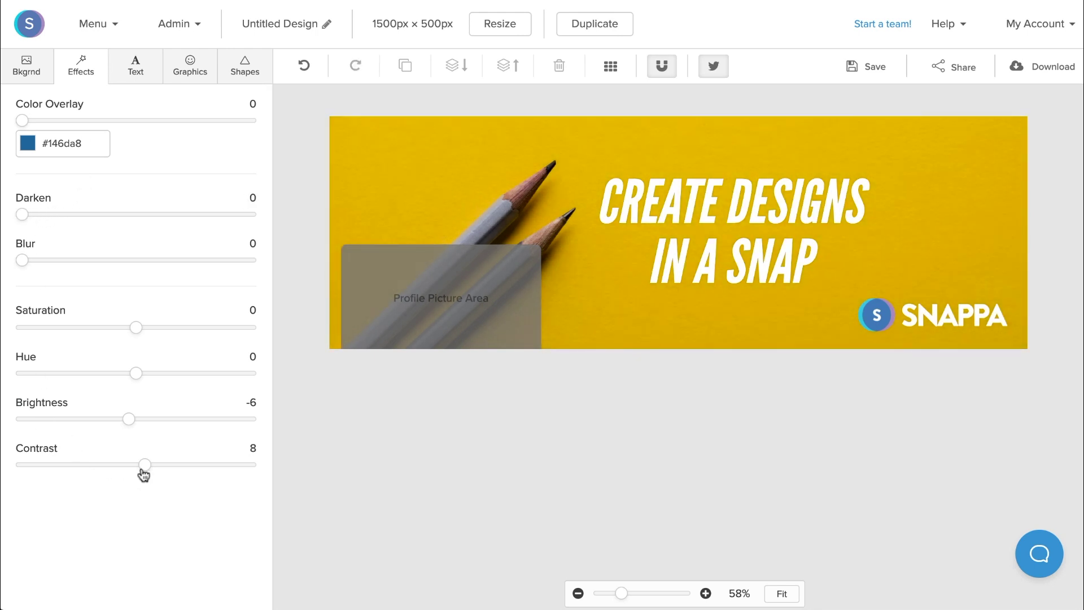
left_click_drag(143, 472, 147, 469)
Rename the design 'Twitter Header' and save it.
left_click(326, 25)
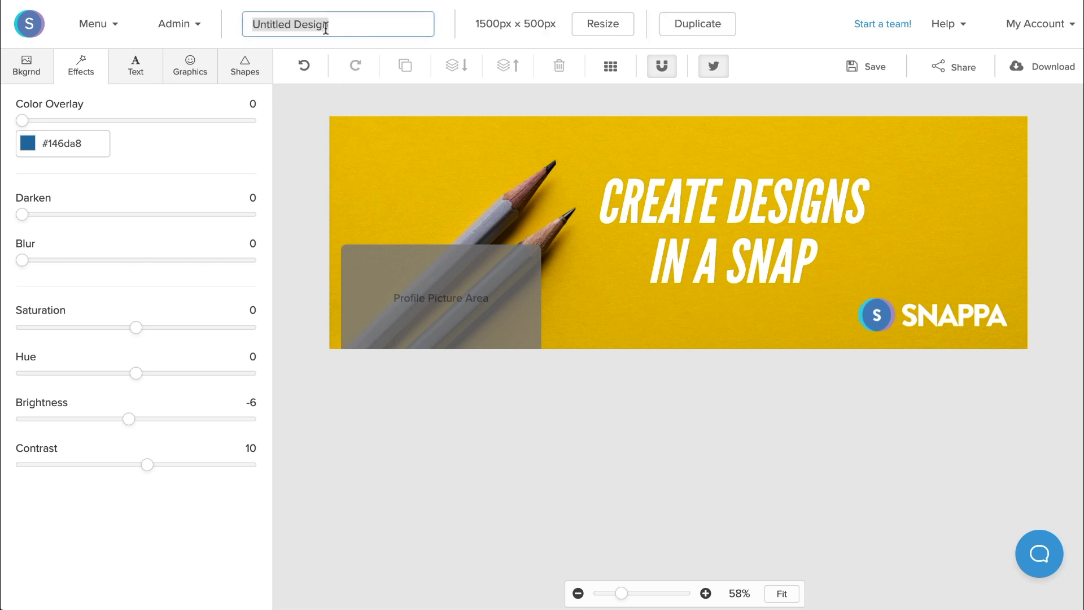
type("Twitter Header")
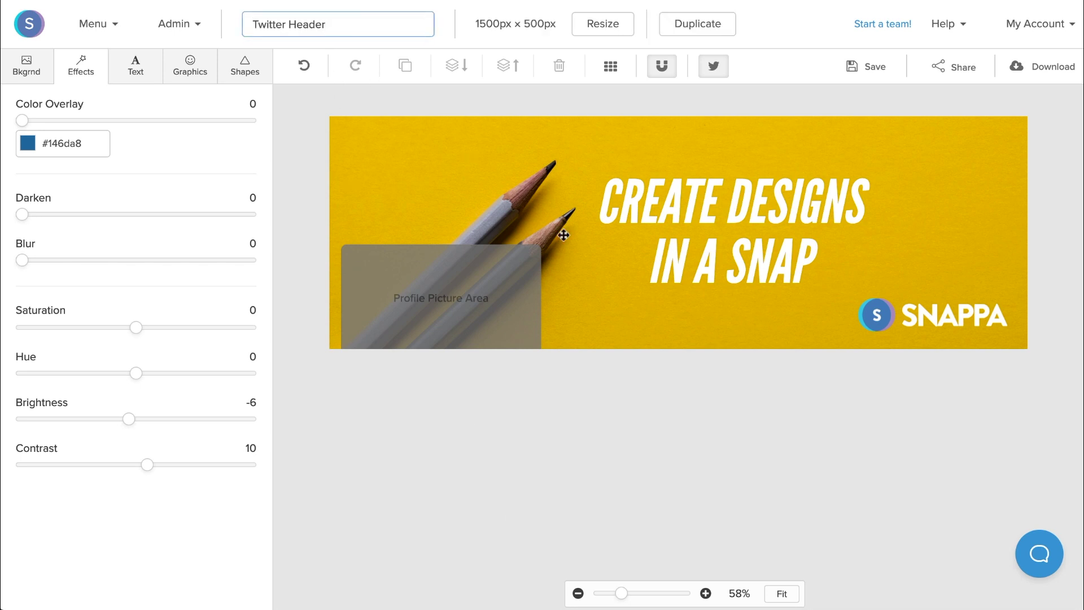
left_click(858, 67)
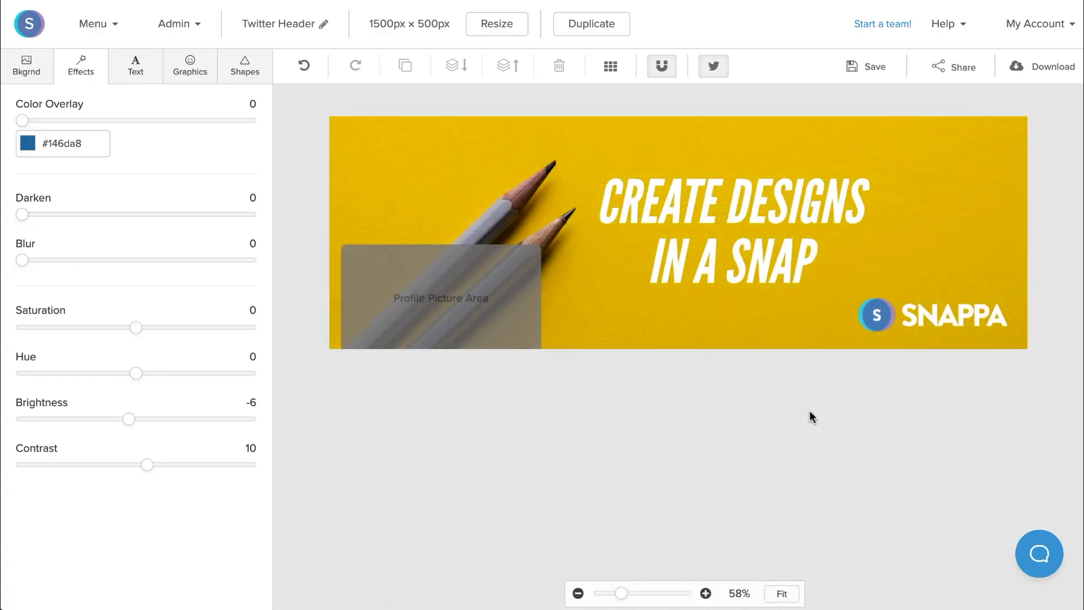
Check the safe zone, then download the header as a Retina JPG.
left_click(714, 74)
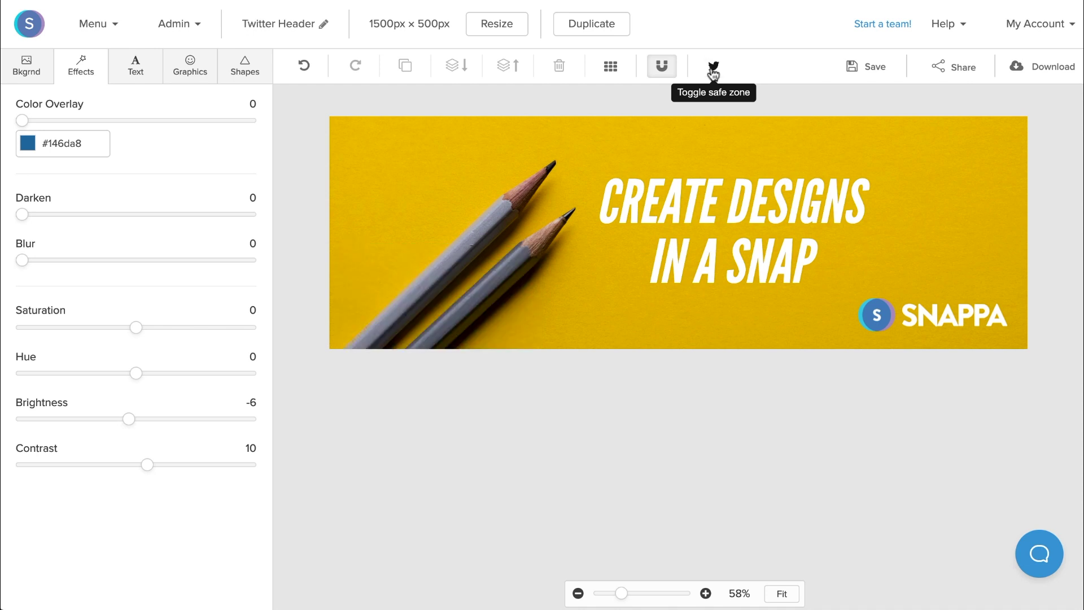
left_click(713, 74)
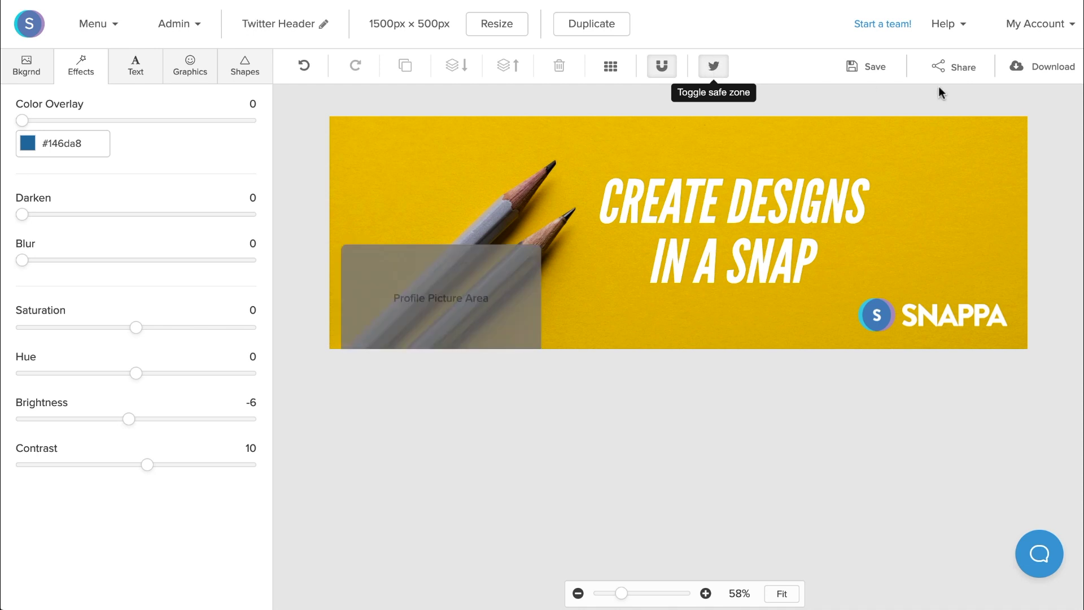
left_click(1046, 66)
left_click(988, 161)
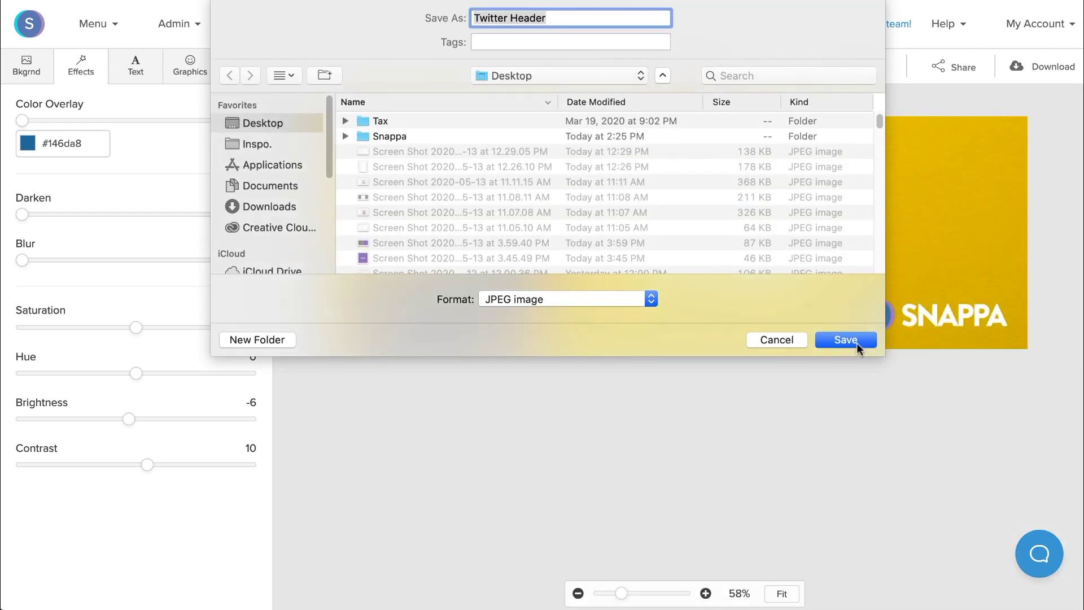
left_click(856, 342)
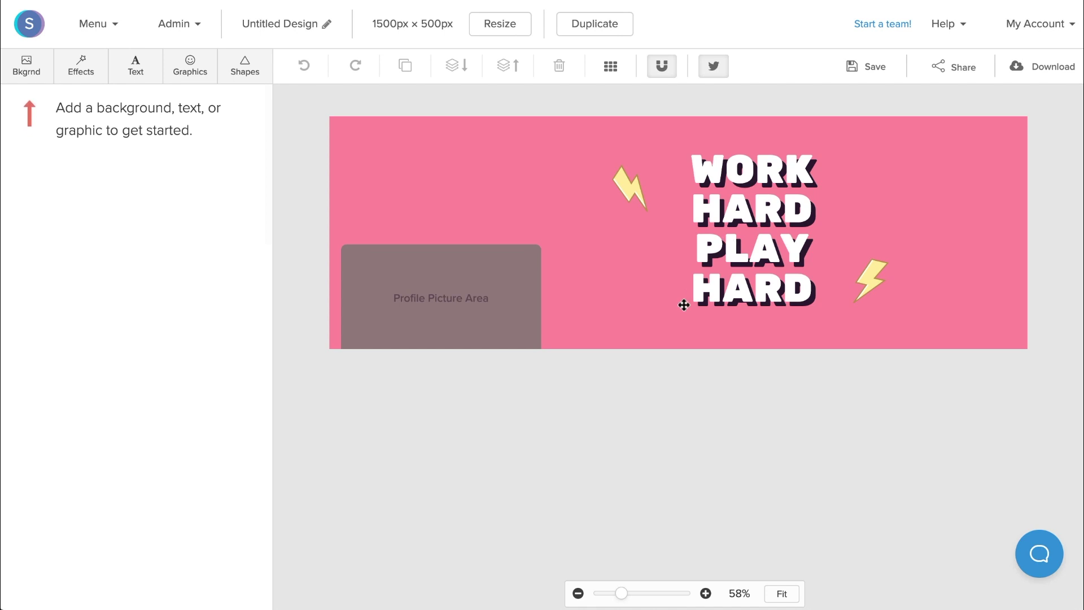
Replace the WORK HARD PLAY HARD text with 'LESS IS MORE'.
left_click(738, 263)
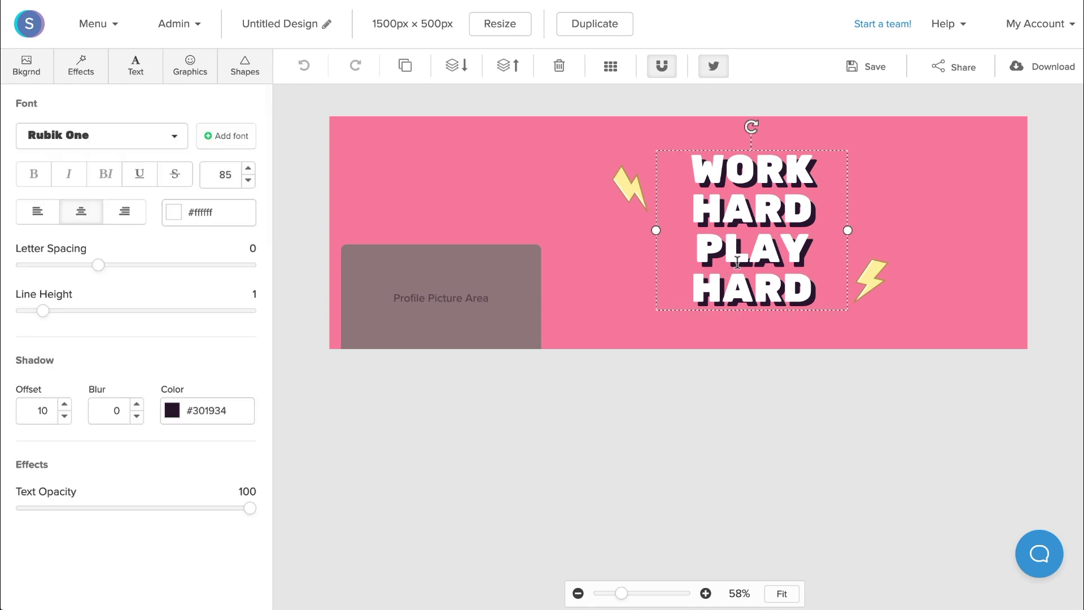
left_click(737, 262)
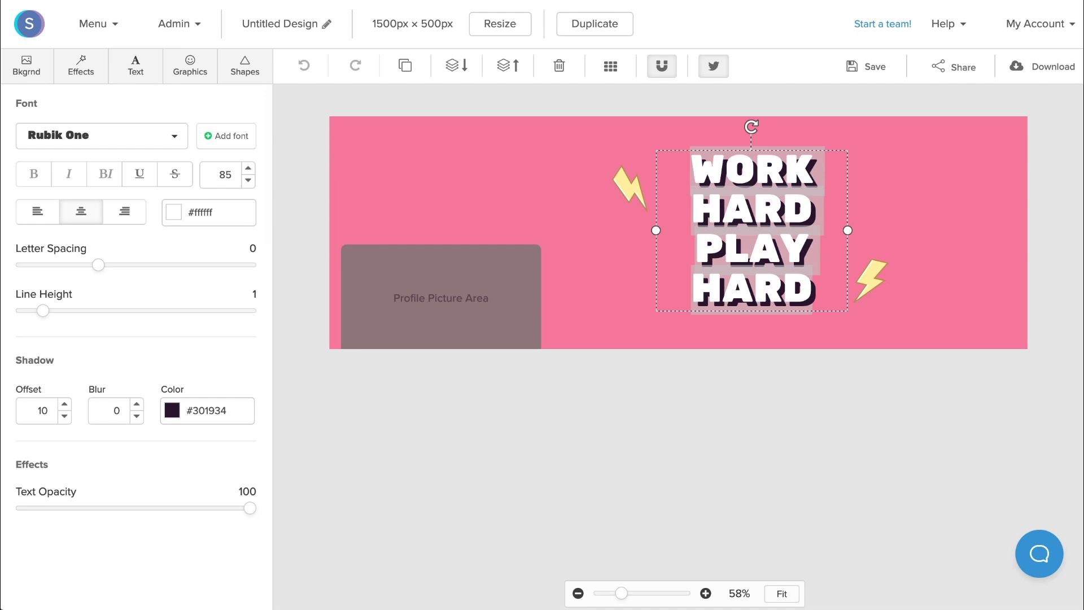
type("LESS IS MORE")
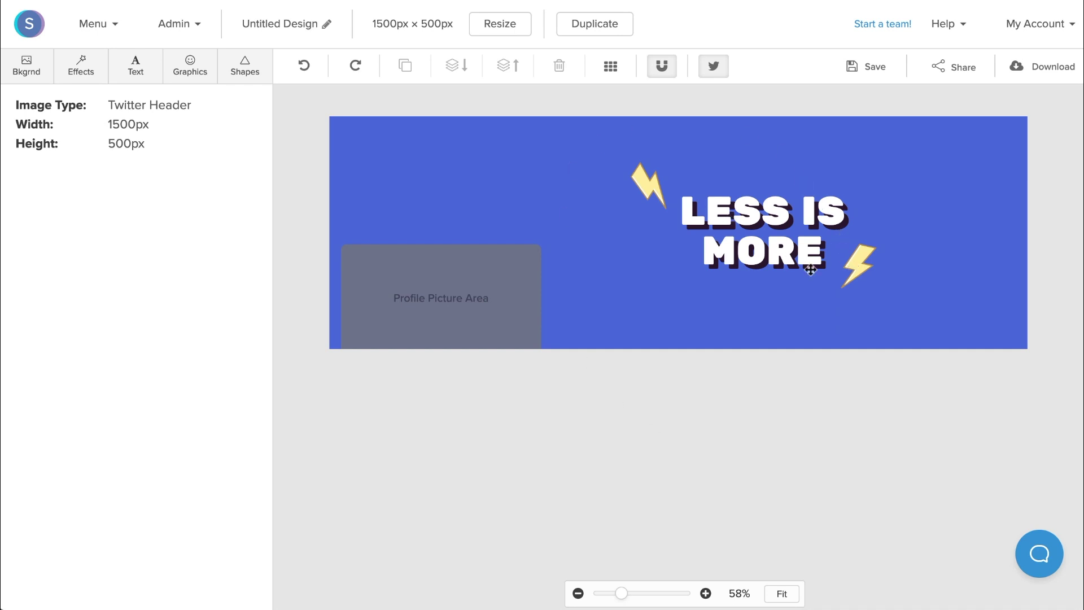
Delete both lightning bolts and the LESS IS MORE text from the header.
left_click(850, 273)
key("Delete")
left_click(783, 249)
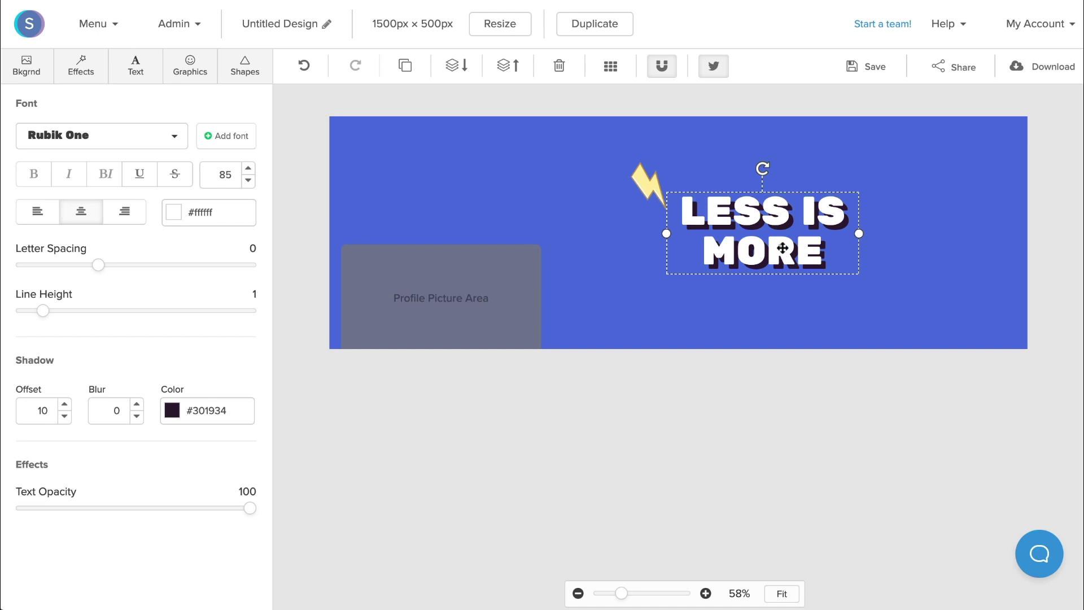
key("Delete")
left_click(654, 189)
key("Delete")
Set a gradient pattern background, trying purple, blue-to-red, then blue-cyan gradients.
left_click(35, 71)
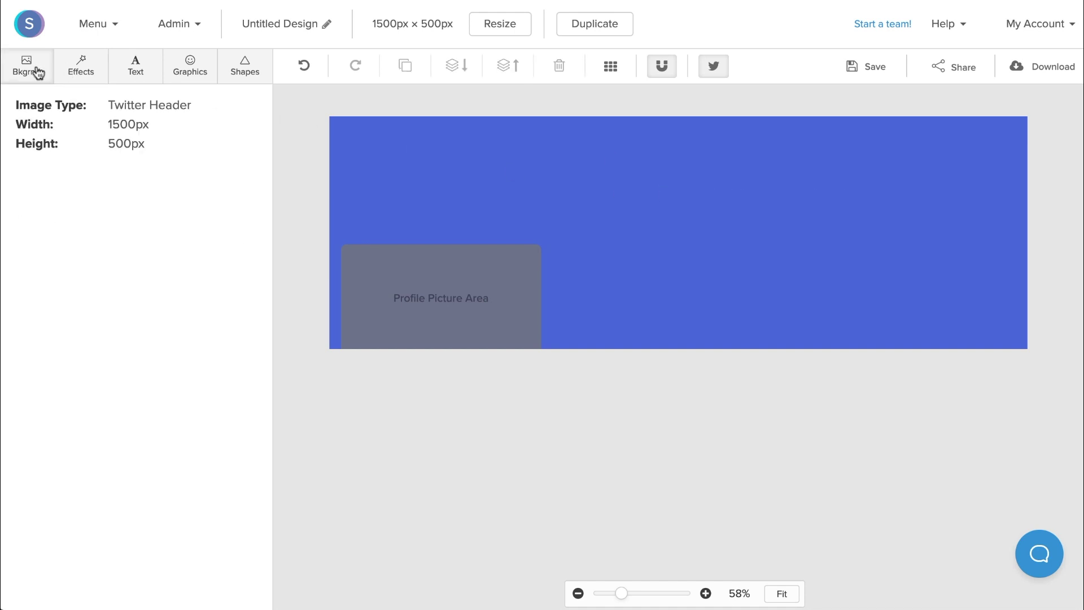
left_click(86, 142)
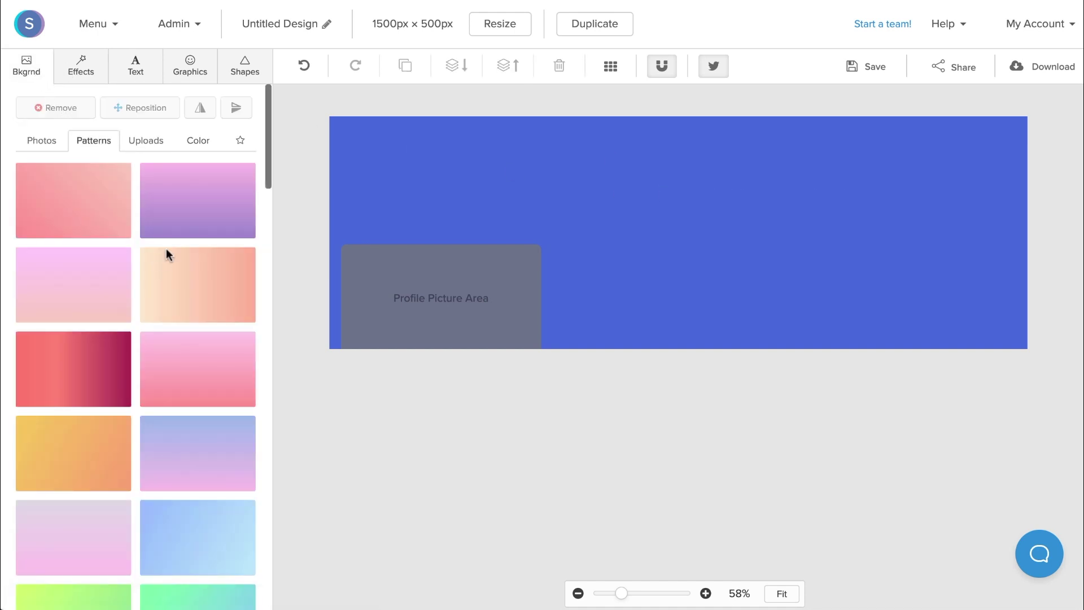
left_click(184, 217)
scroll(172, 484, "down", 5)
left_click(172, 484)
scroll(172, 484, "down", 4)
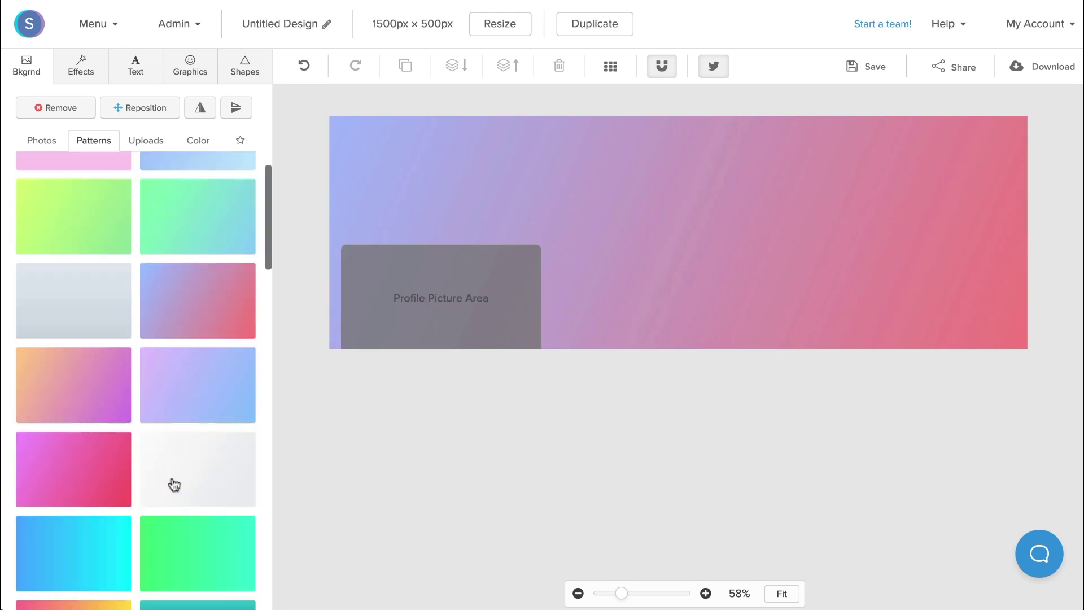
left_click(68, 482)
scroll(79, 480, "down", 3)
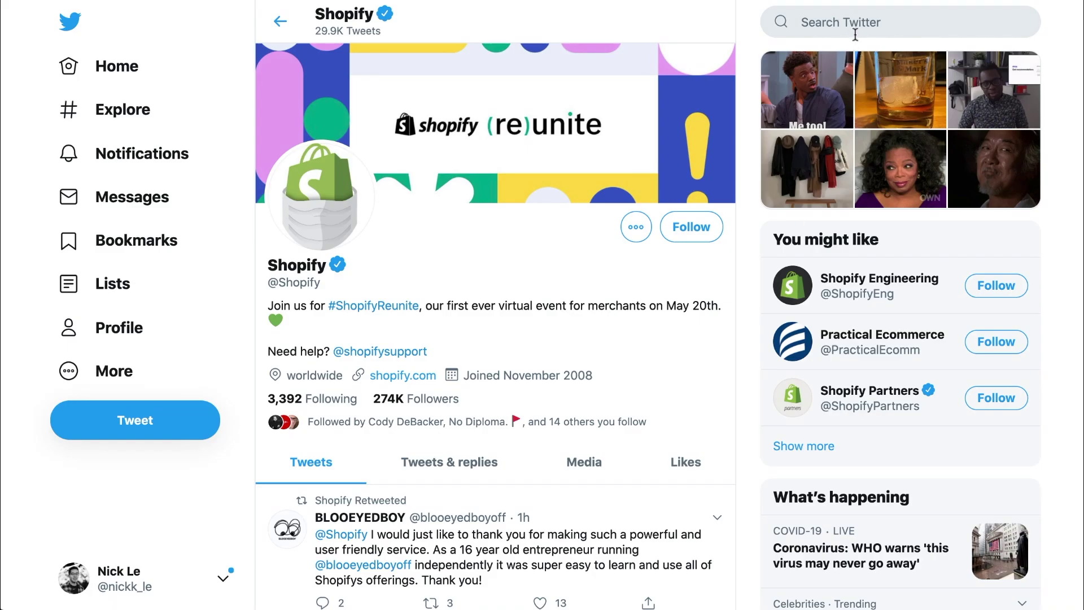